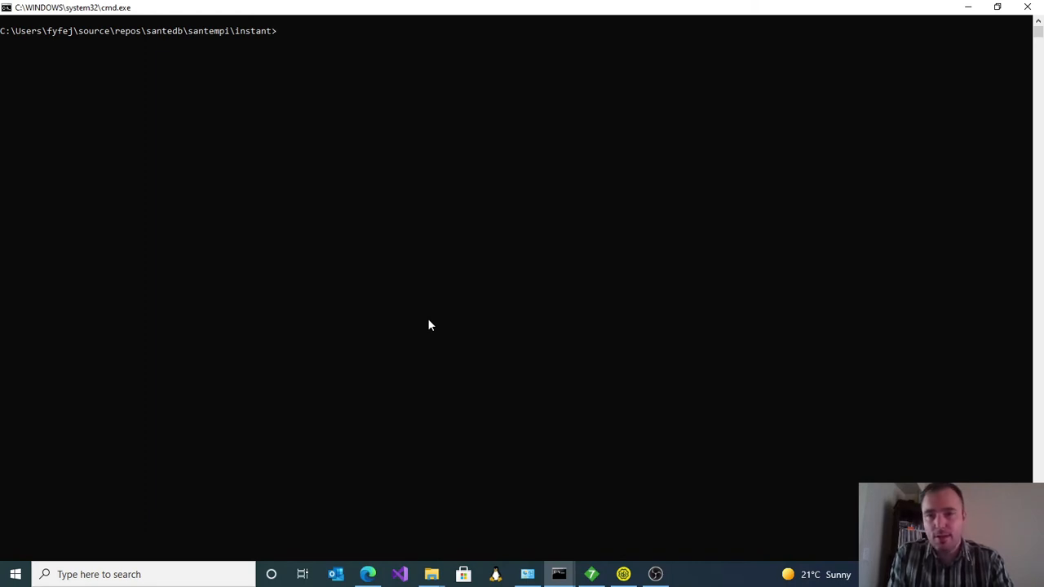
Step: Open docker-compose.yml from the instant folder in Visual Studio Code and bring the file into view
text(code)
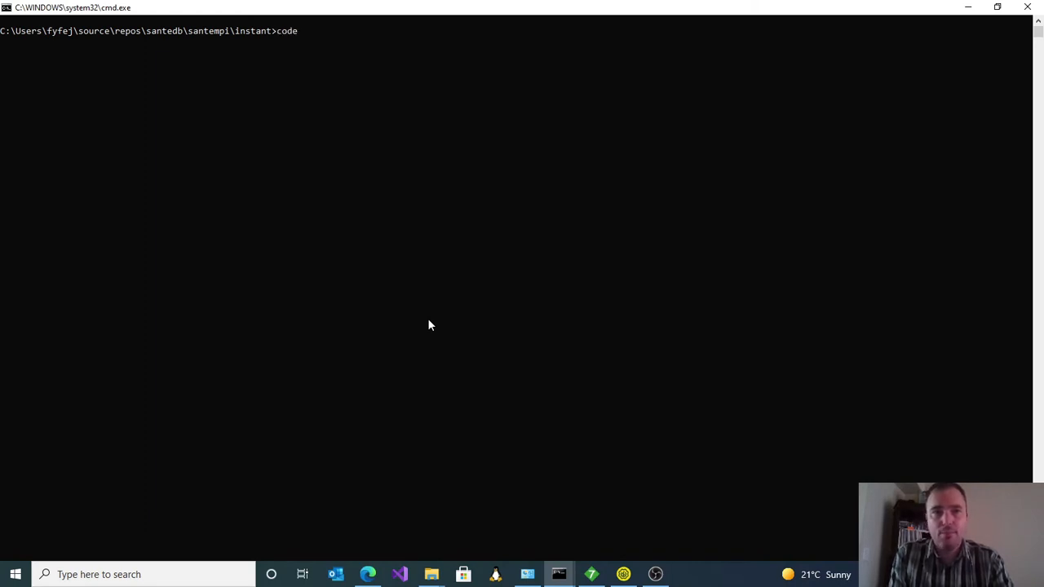
text( d)
key(Tab)
key(Tab)
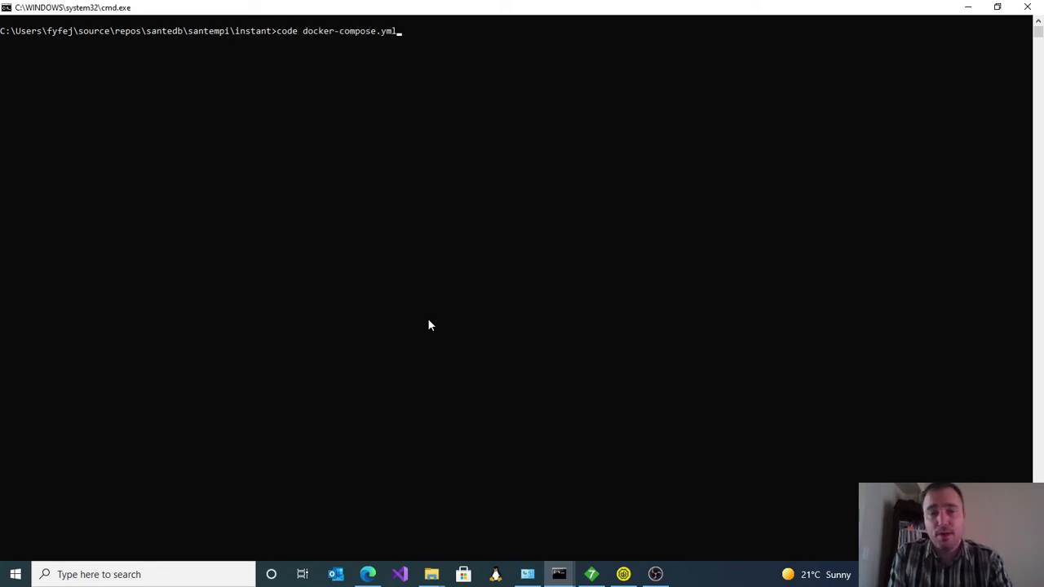
key(Return)
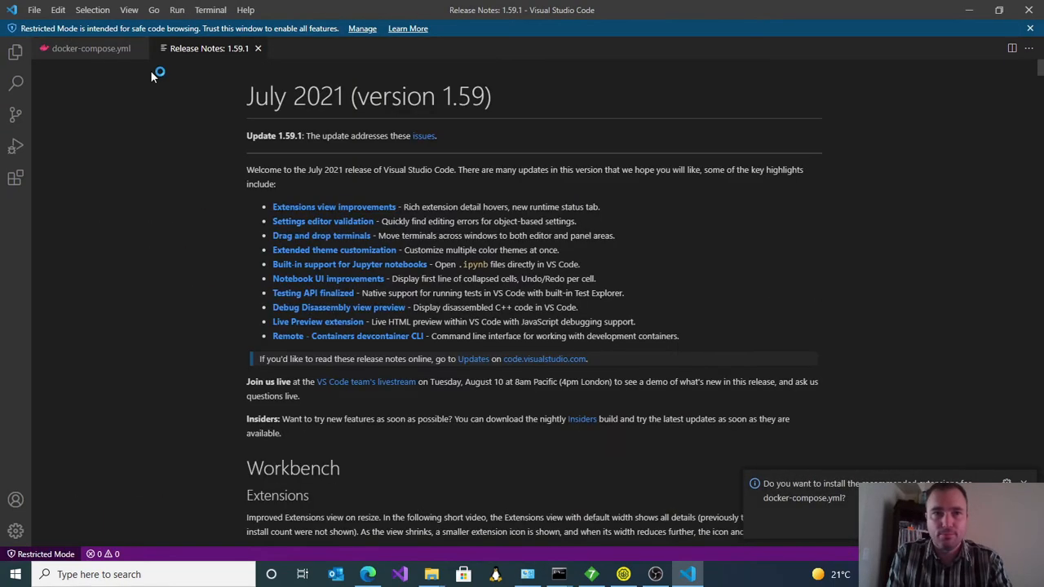
click(115, 50)
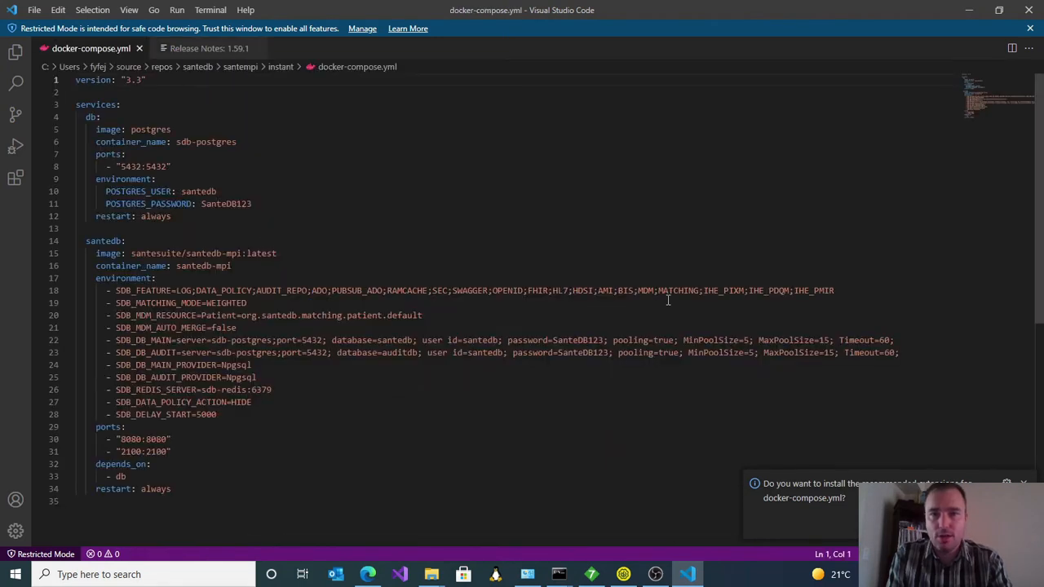
Step: Add the environment entry SDB_HL7_AUTHENTICATION=Msh8 below SDB_FEATURE in the santedb service and save the file
click(837, 291)
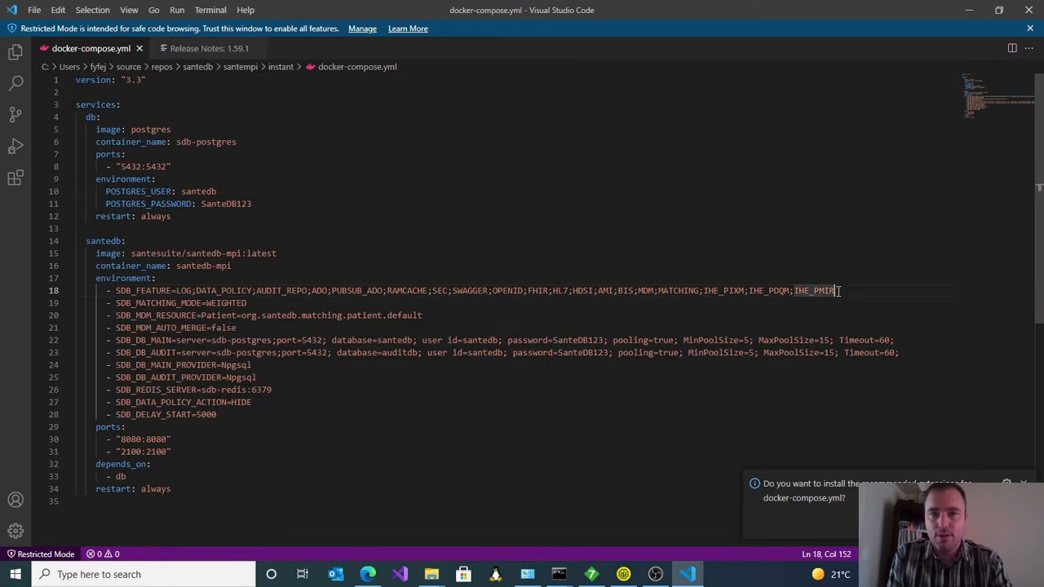
key(Return)
text(- SDB)
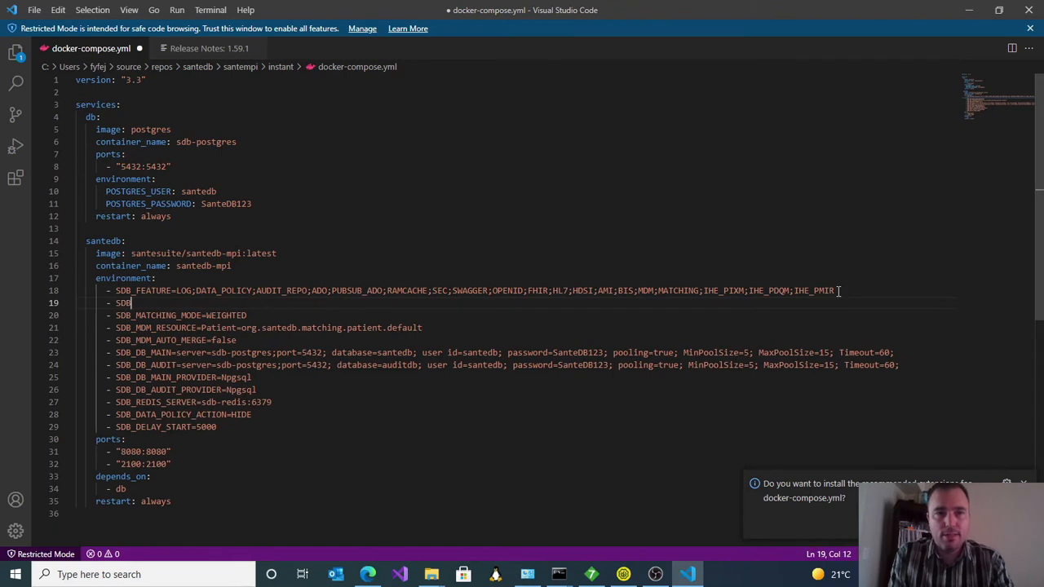
text(_HL7_)
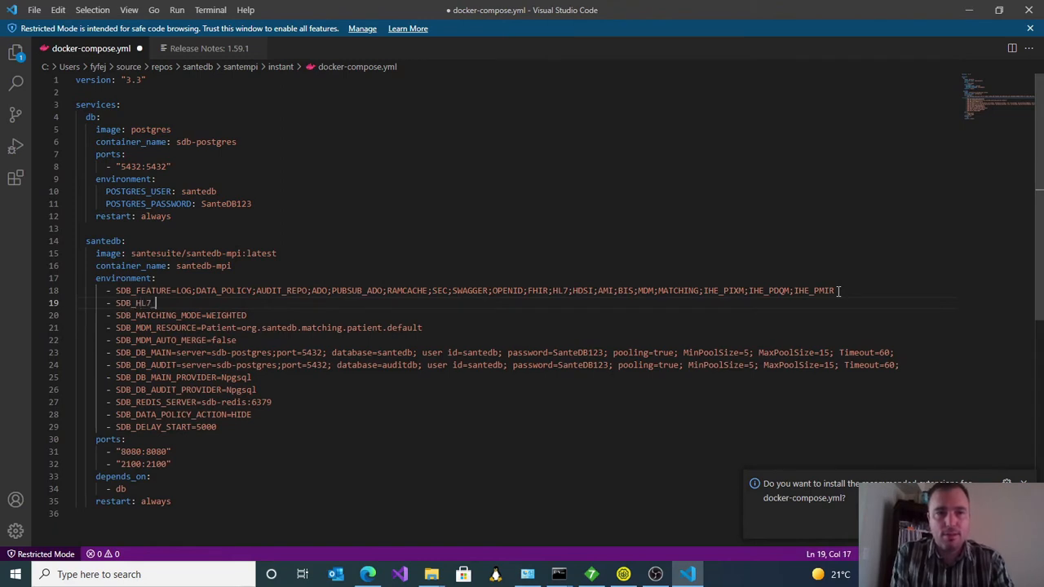
text(AUTHENTICATION=)
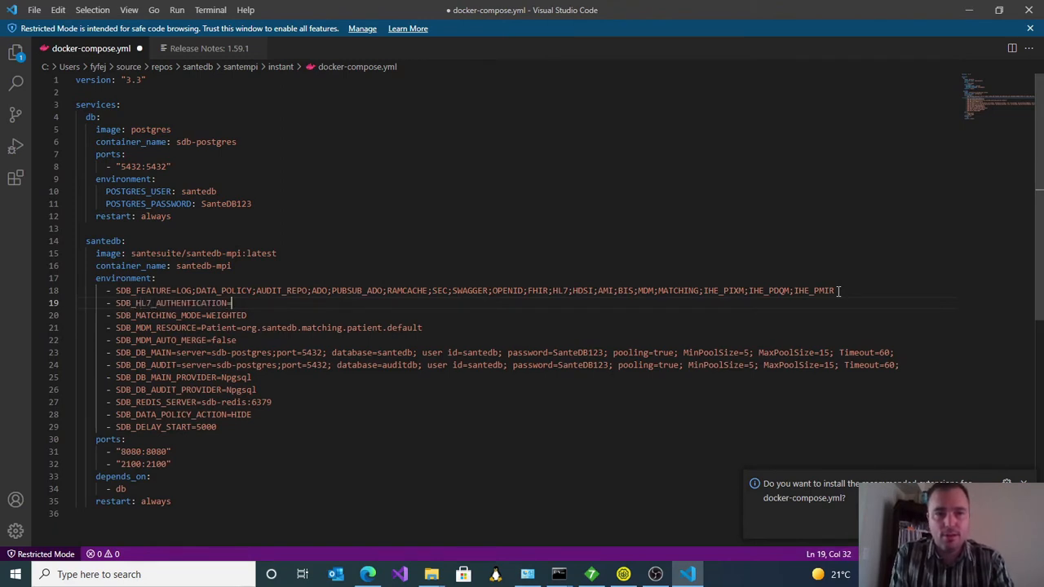
text(Msh)
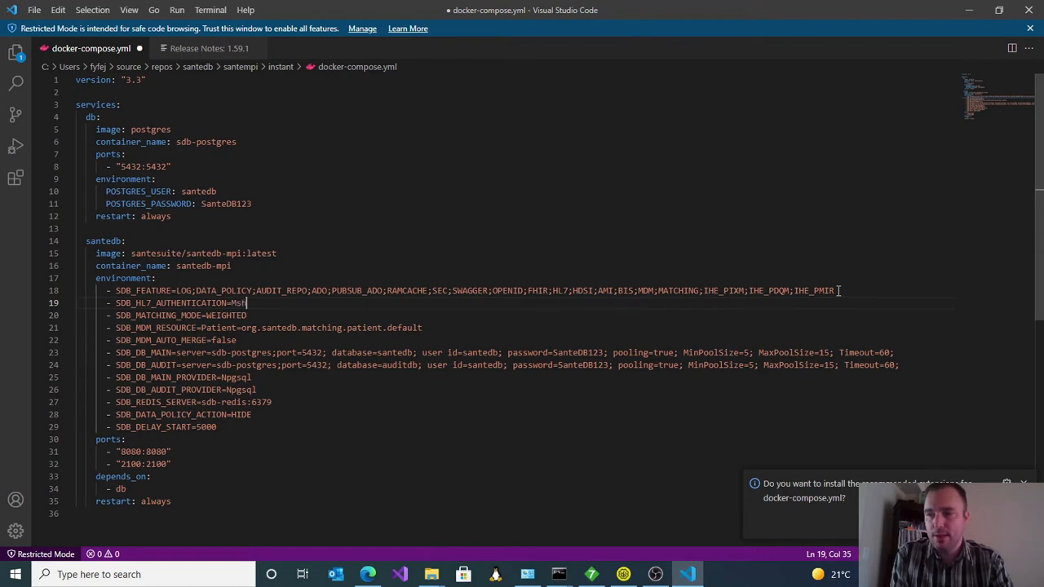
text(8)
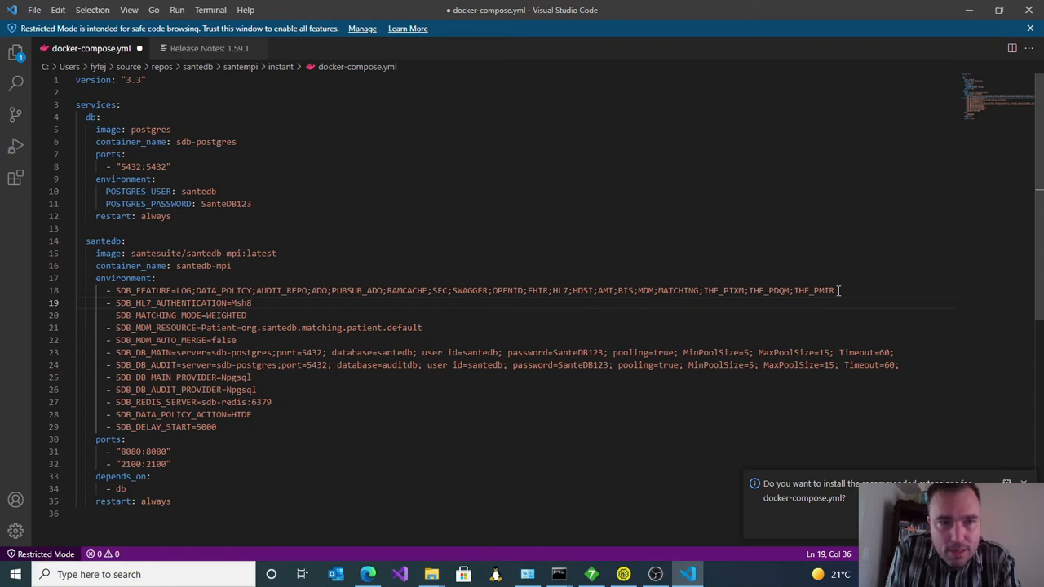
key(ctrl+s)
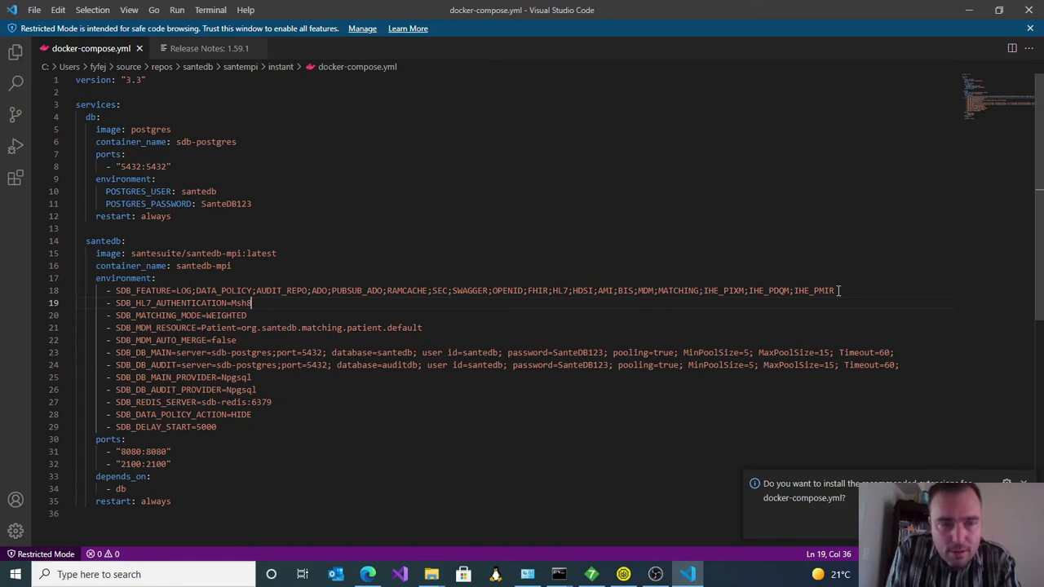
Step: Return to the command prompt in the instant folder and start the containers with docker compose up
key(alt+Tab)
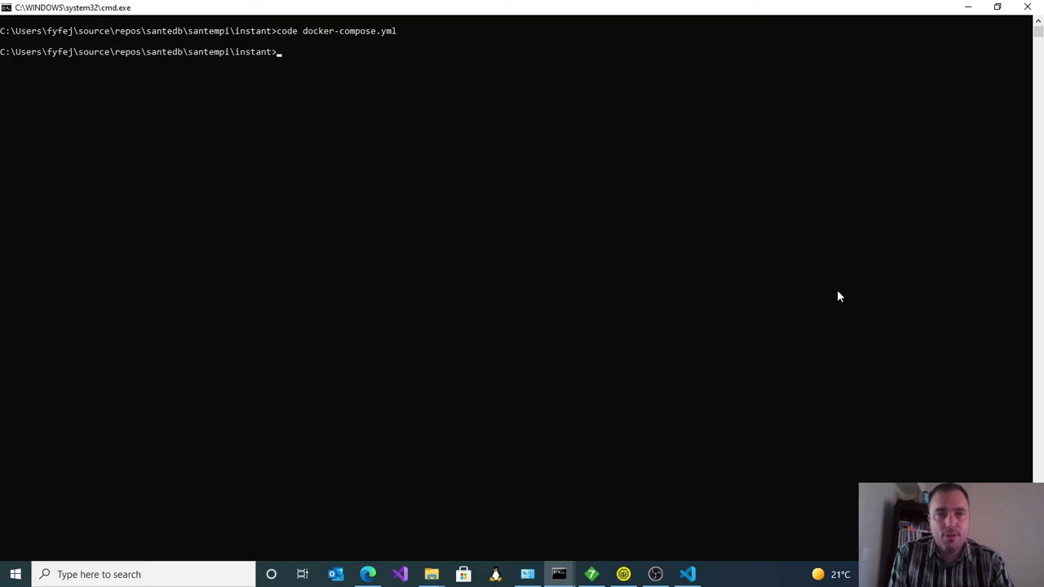
text(docker compose up)
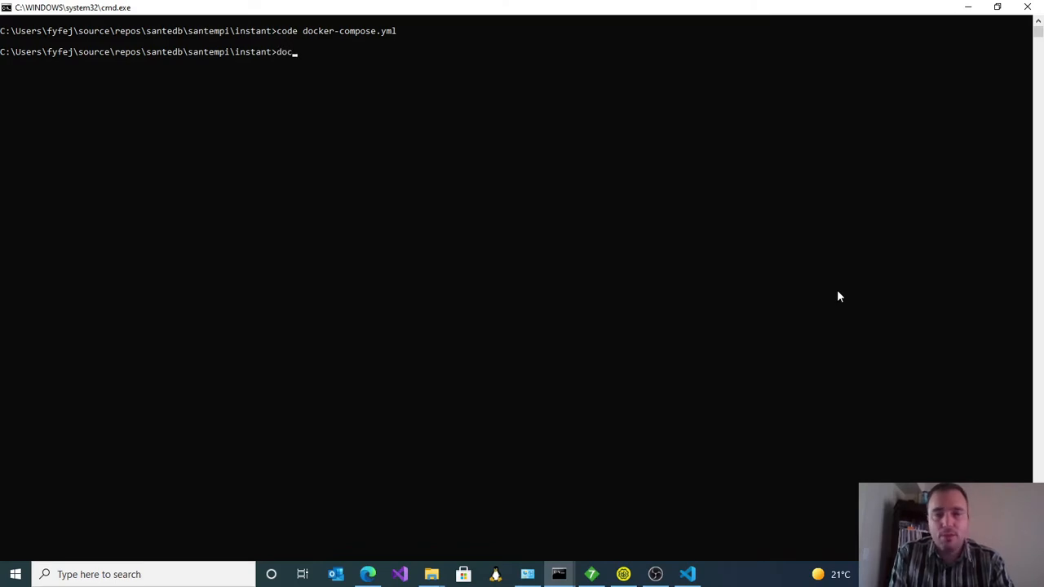
key(Return)
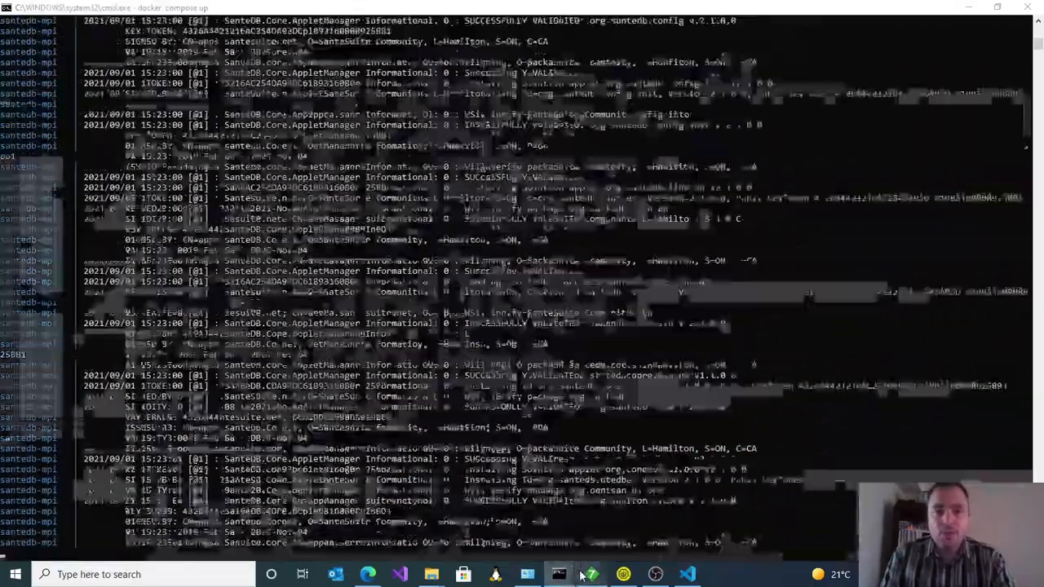
Step: Switch to HL7 Inspector, maximize its window, and review the target and encoding settings in the message sender window
click(584, 574)
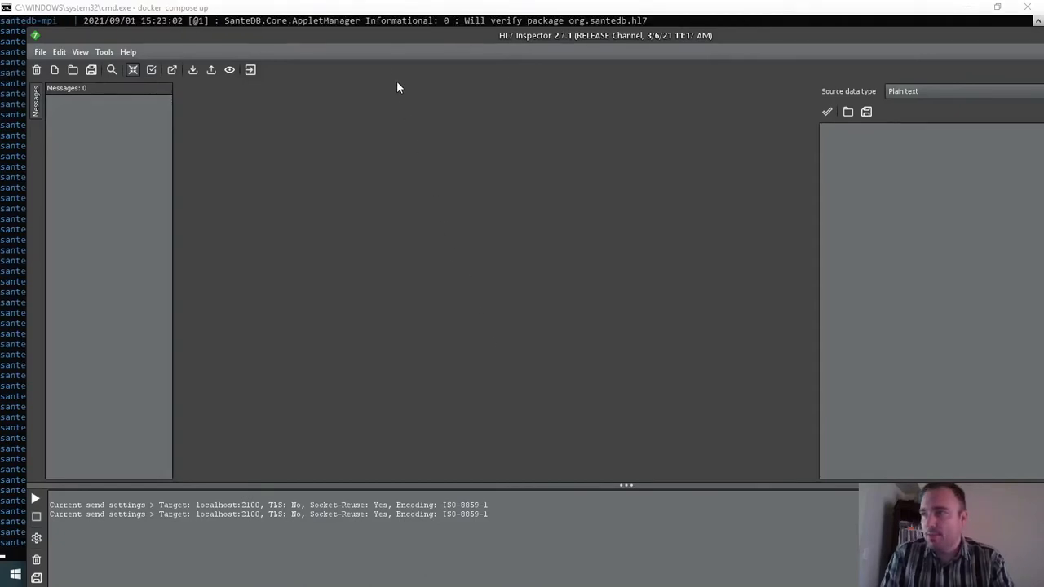
double_click(388, 33)
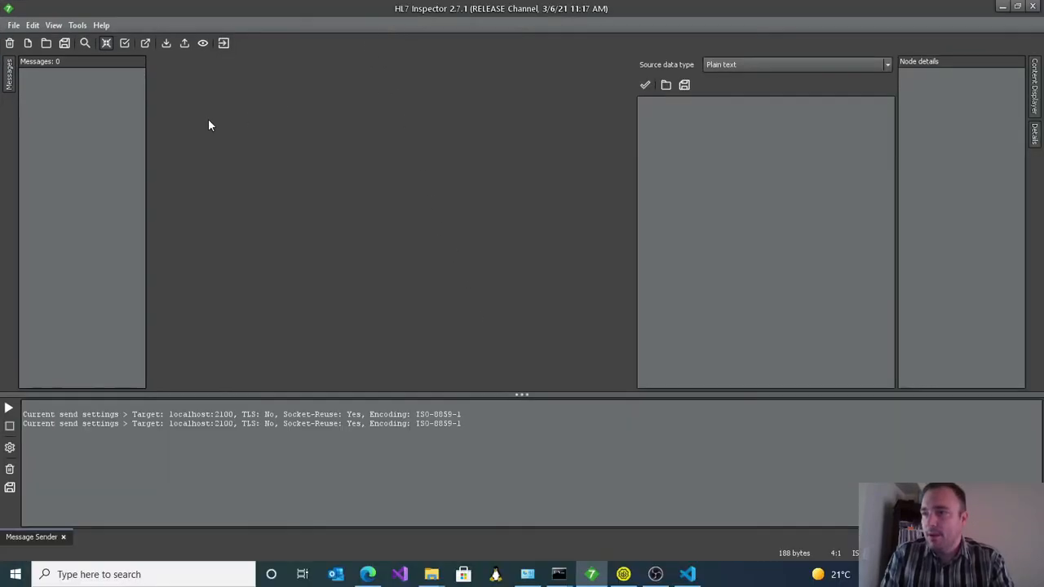
click(186, 42)
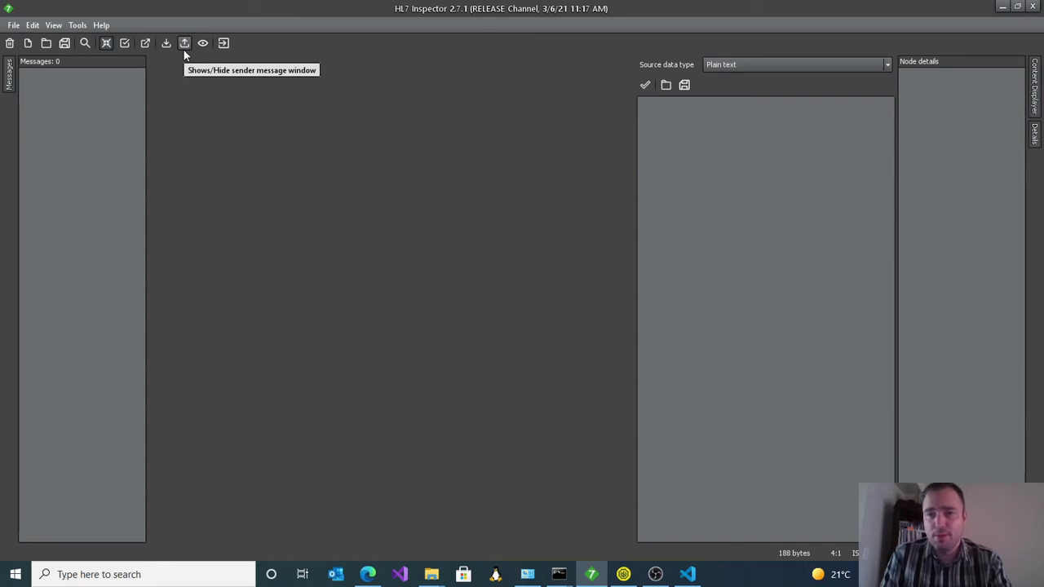
click(184, 45)
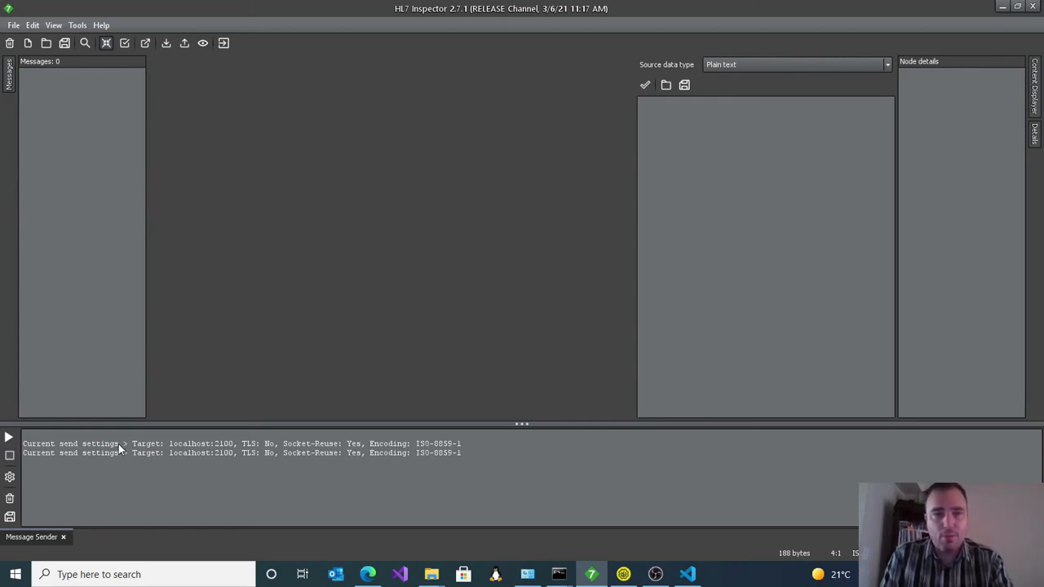
drag(134, 457, 325, 455)
drag(403, 457, 461, 455)
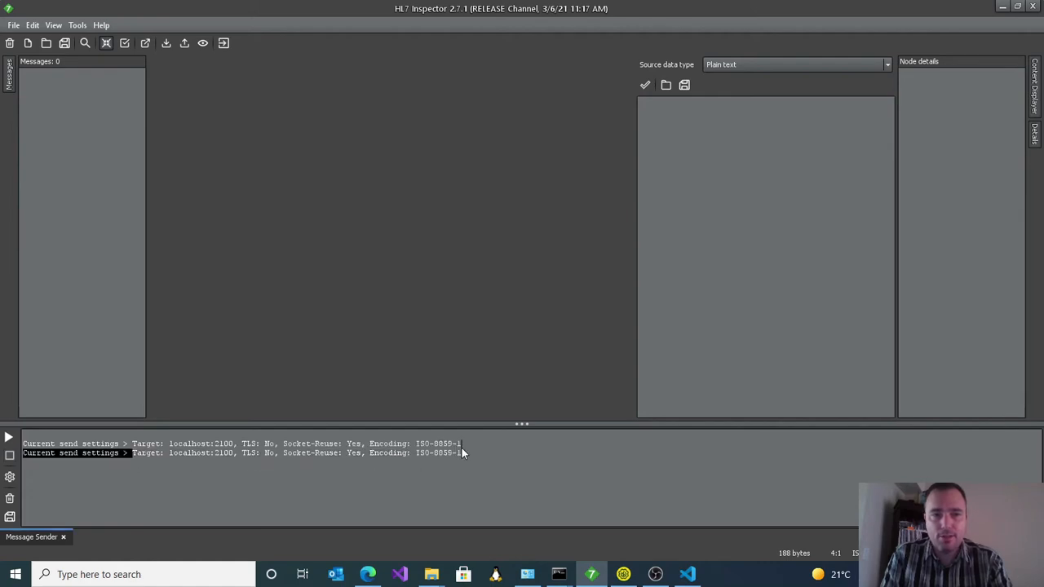
click(304, 482)
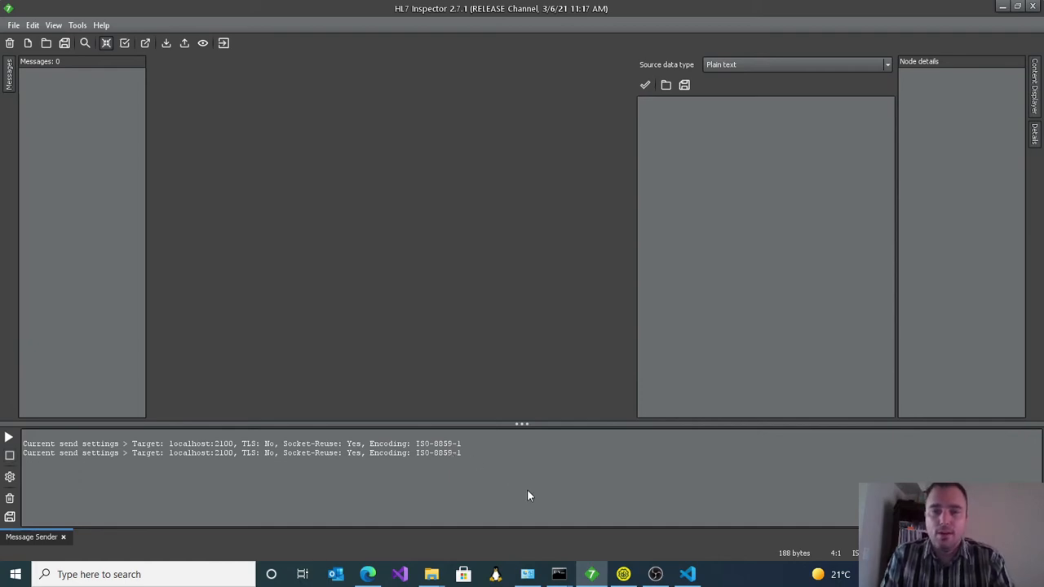
Step: Look at the Installation Qualification suite in SoapUI, and check the docker compose log for the service startup status
click(622, 575)
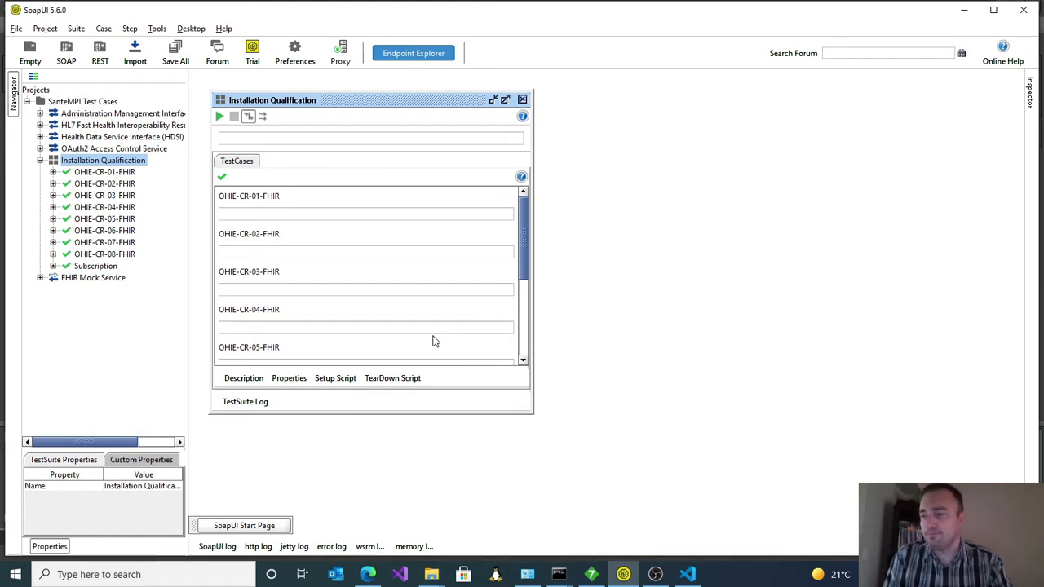
click(557, 574)
click(543, 539)
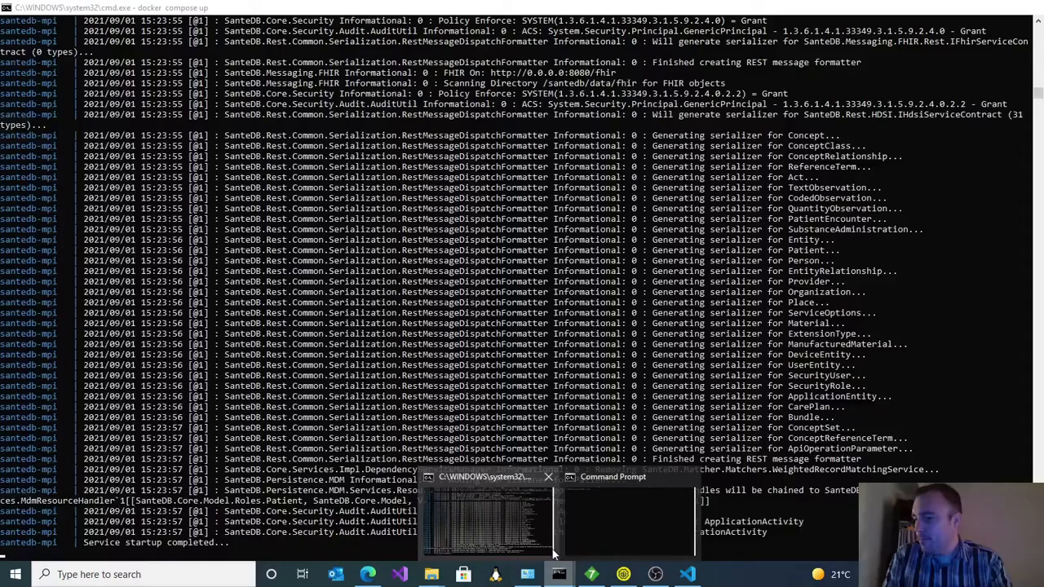
click(542, 539)
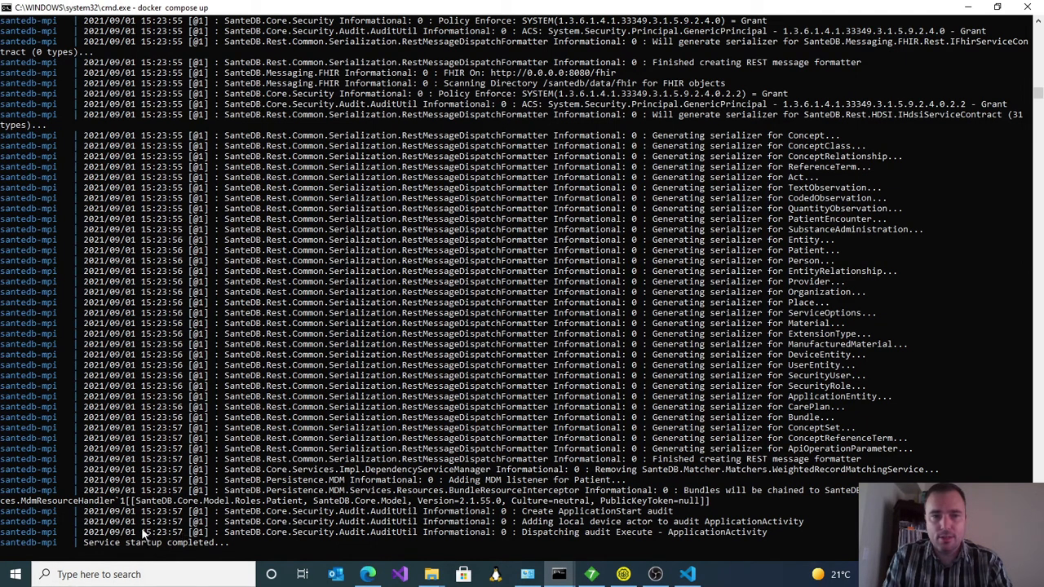
Step: Switch to SoapUI and run the whole Installation Qualification test suite
mouse_move(581, 571)
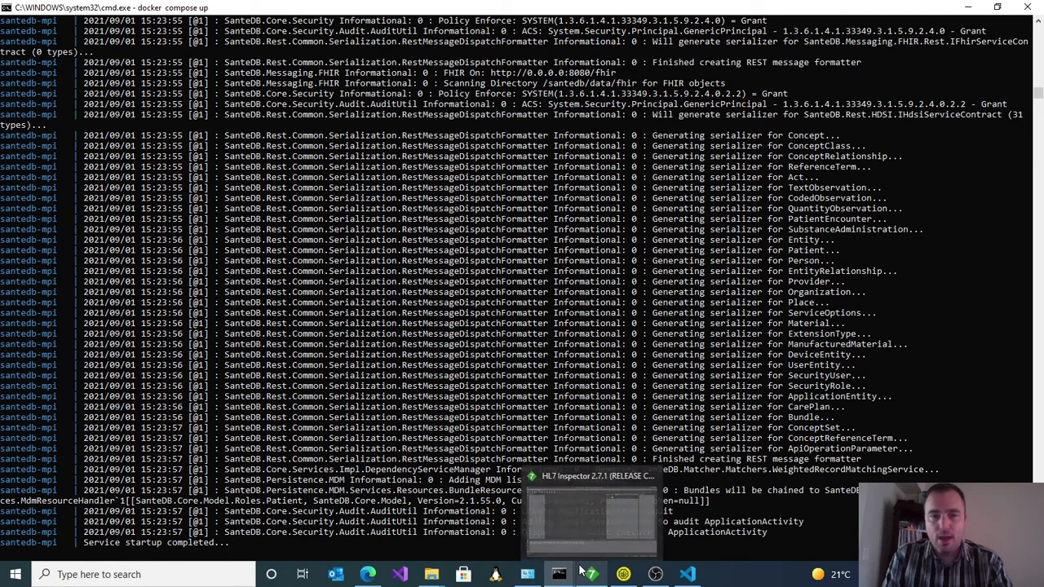
click(623, 574)
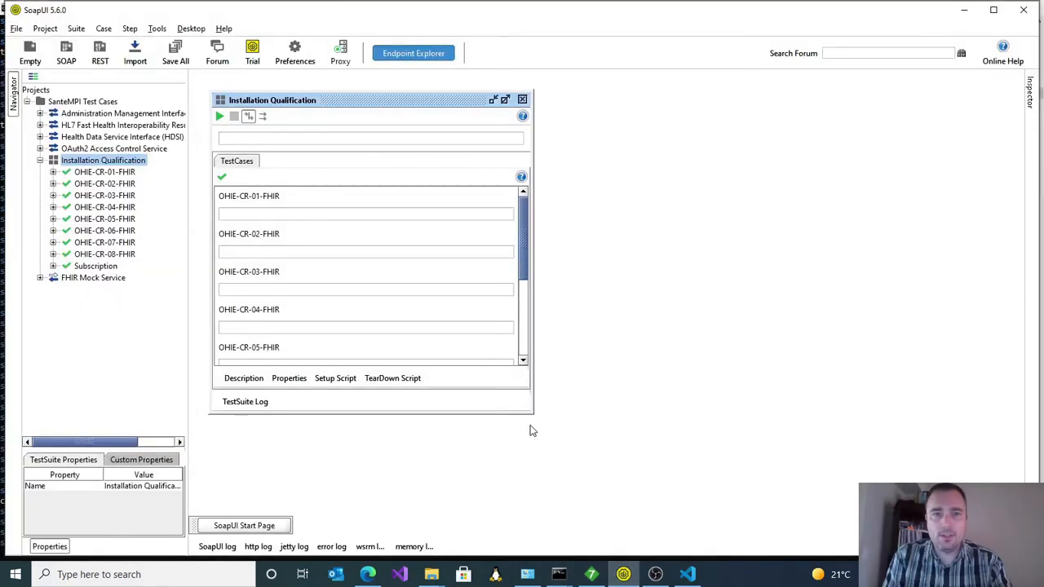
click(219, 118)
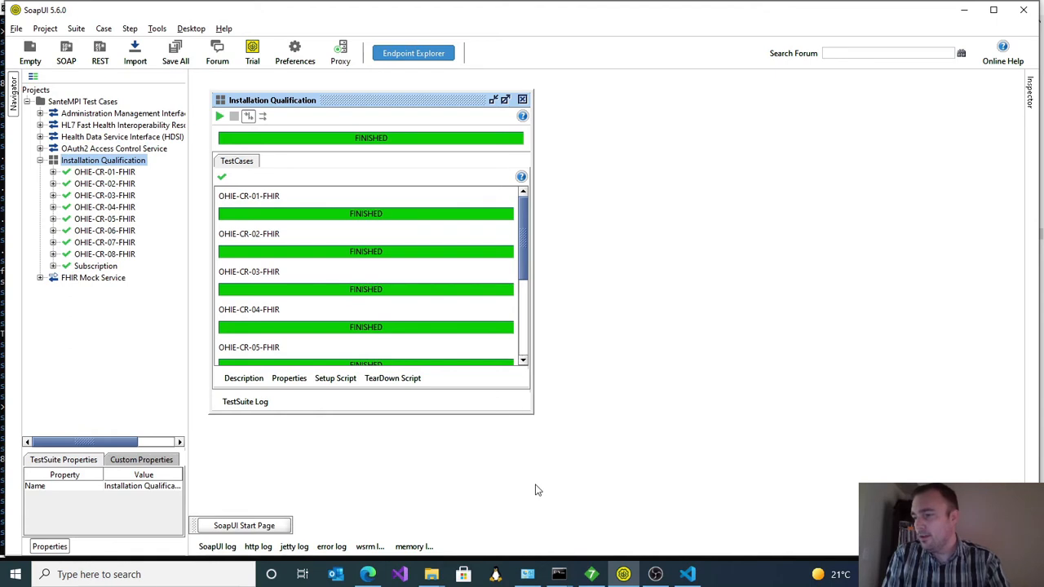
Step: Start sdbac in the sdbac-2.1.55 command prompt and sign in as administrator with the account password
click(559, 575)
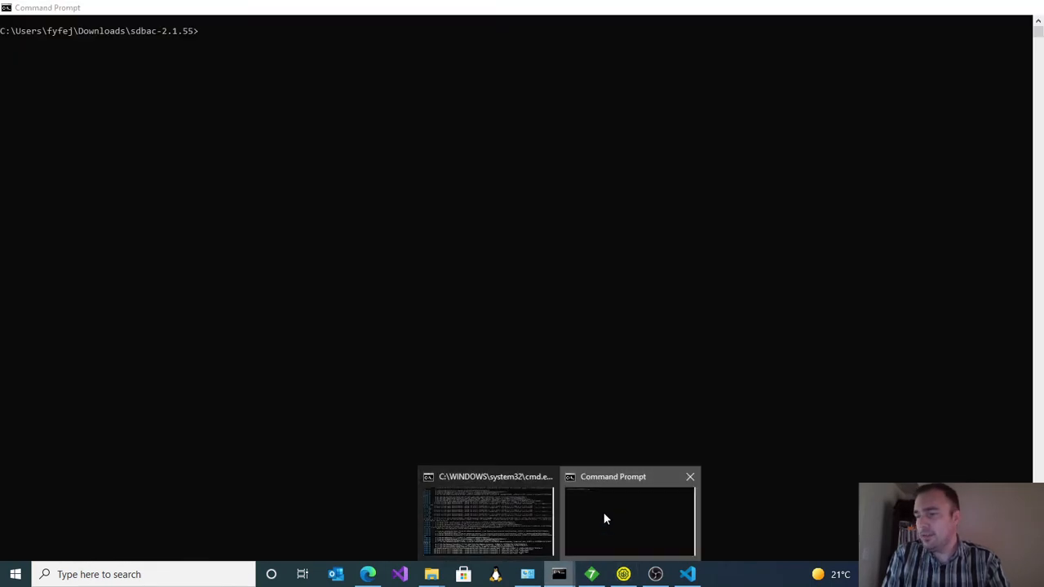
click(603, 514)
text(sdbac)
key(Return)
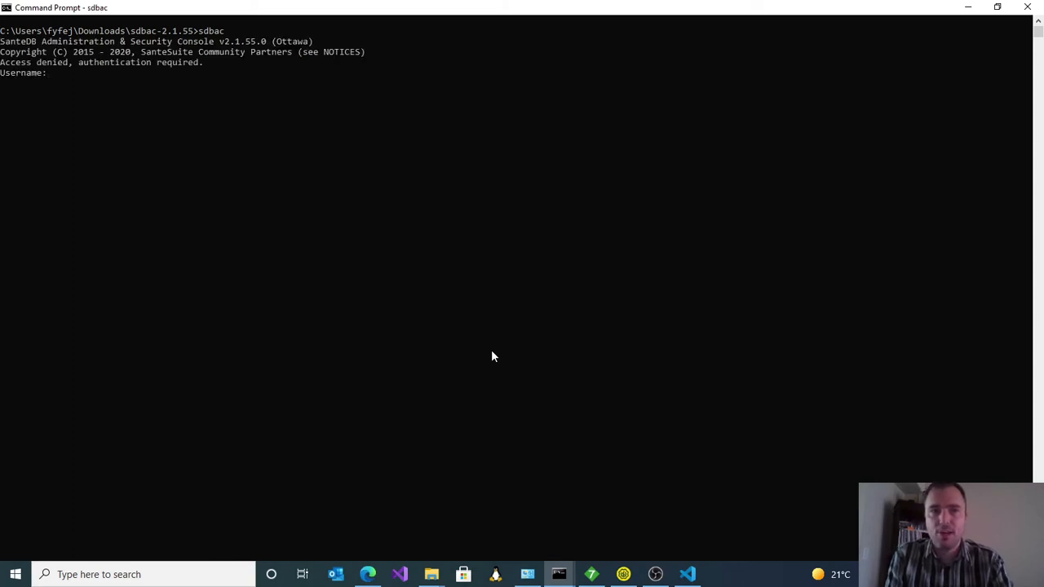
text(administrator)
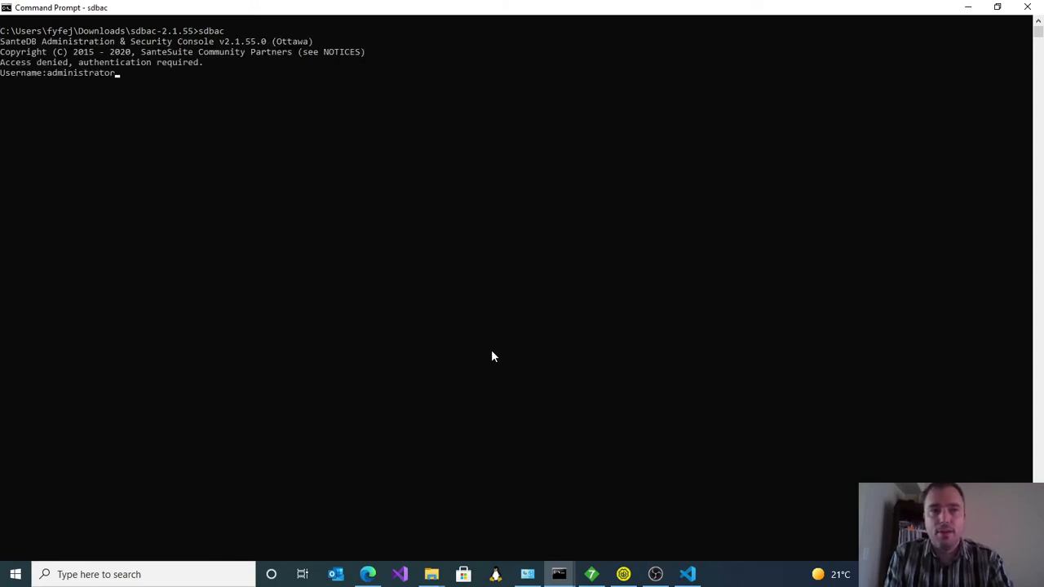
key(Return)
text(Mohawk123)
key(Return)
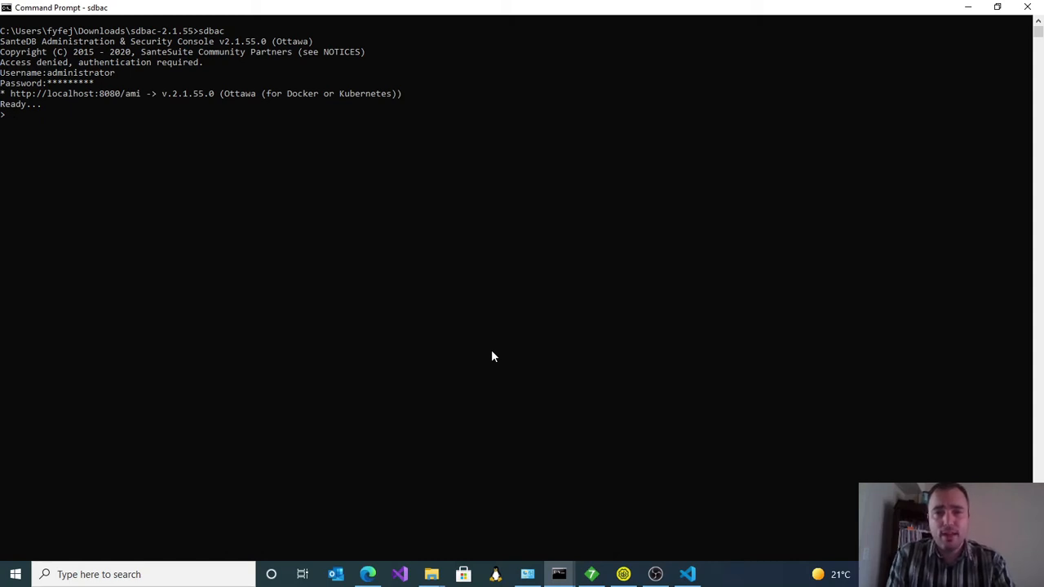
Step: Switch to HL7 Inspector, start opening a message file, and show the HL7 test resources folder as a detailed table
mouse_move(592, 576)
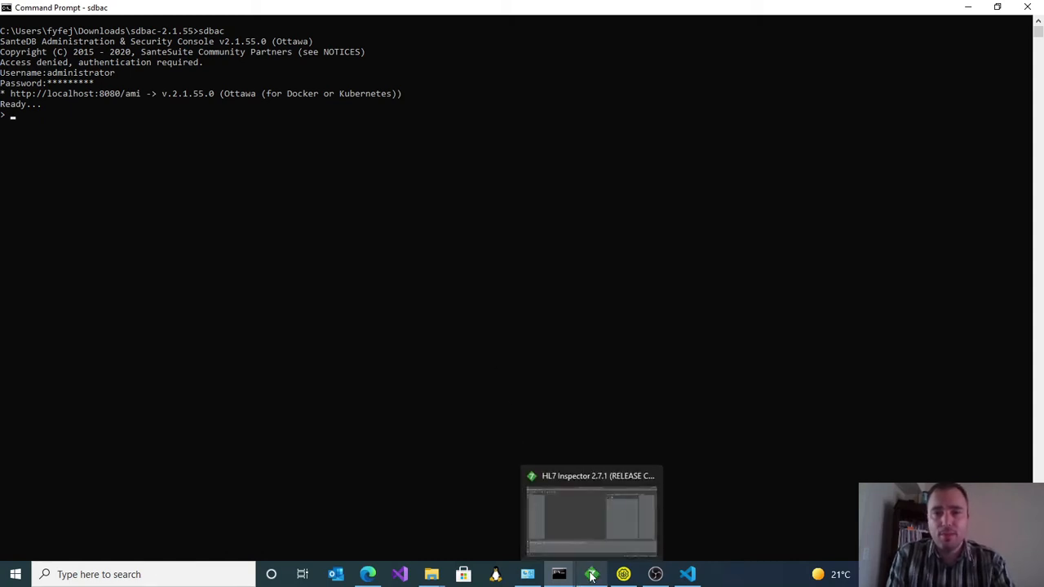
click(596, 520)
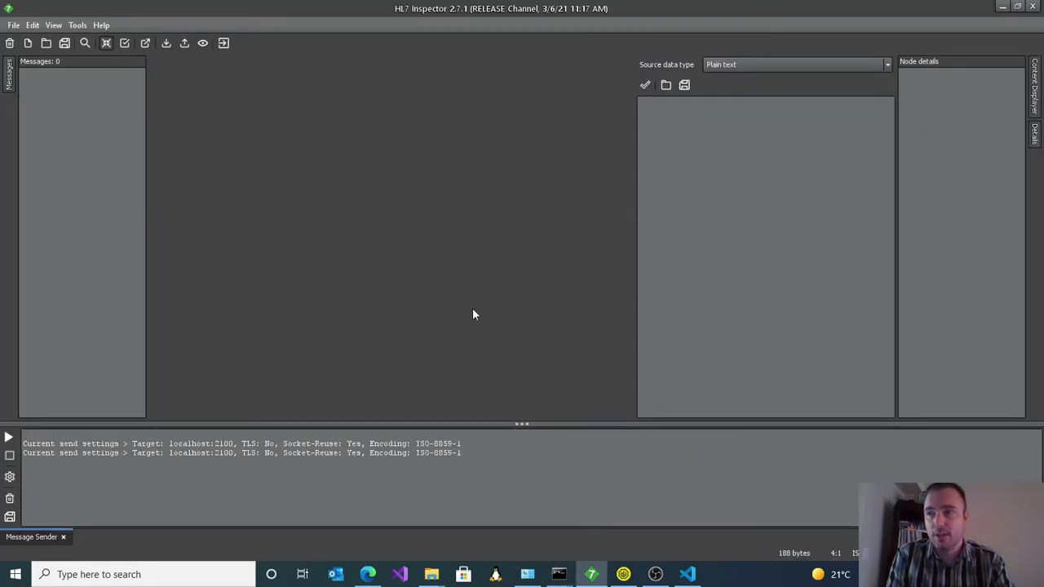
click(47, 44)
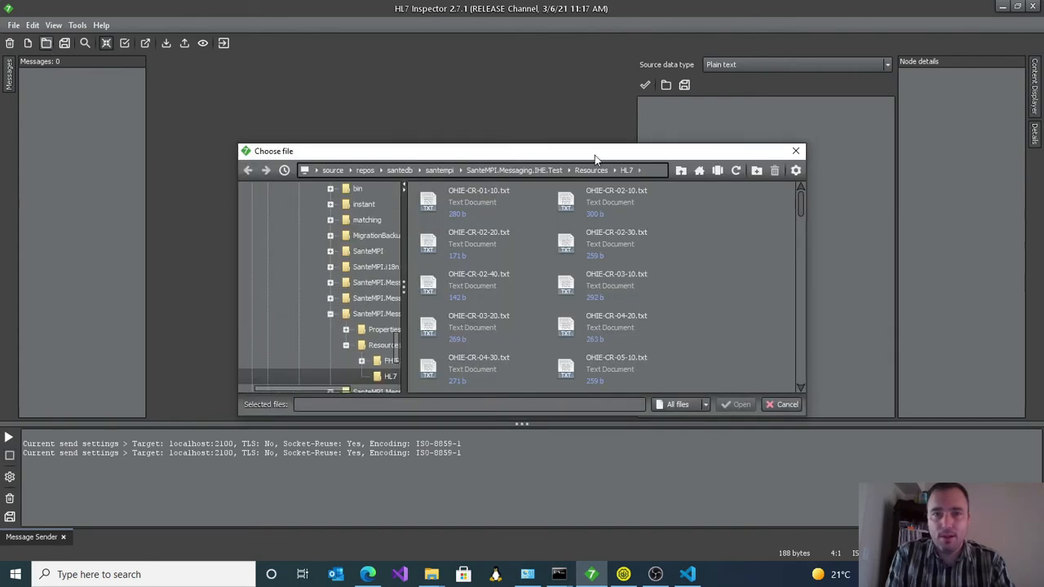
click(795, 172)
click(791, 227)
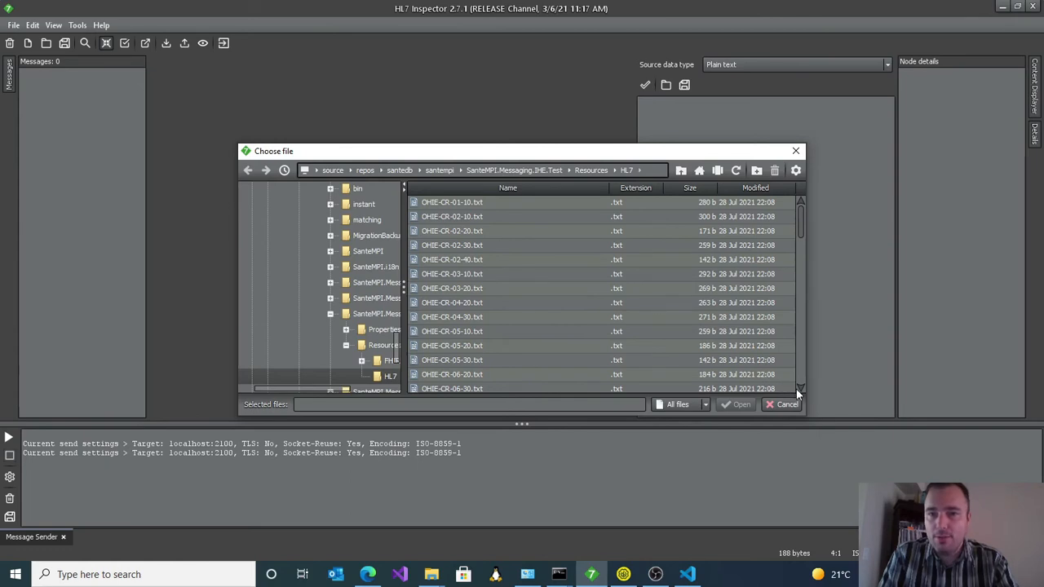
Step: Import OHIE-CR-08-30.txt with automatic parser detection, and open the imported message with its MSH segment expanded
scroll(798, 388, down, 9)
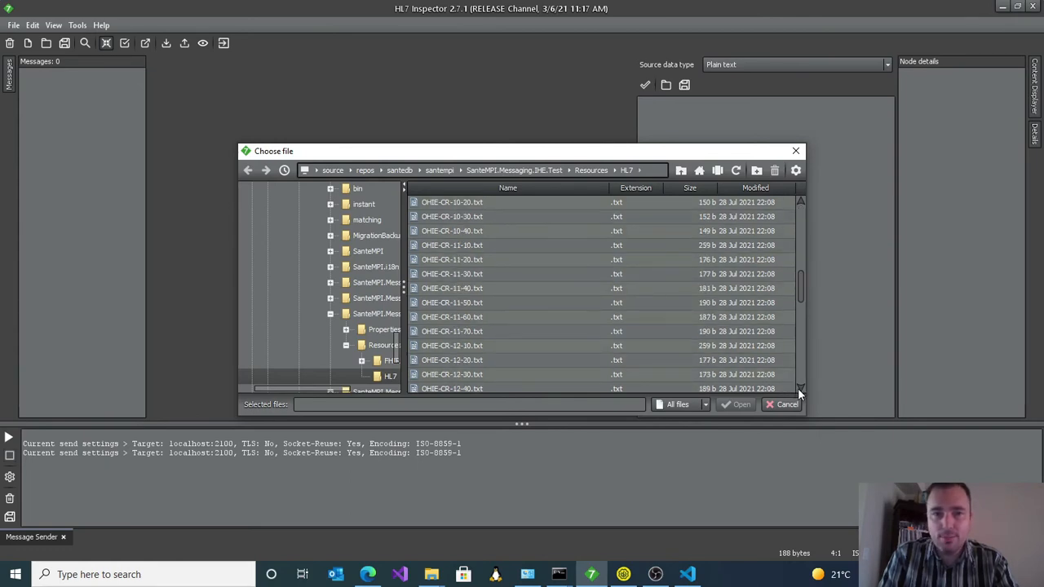
click(801, 203)
click(800, 203)
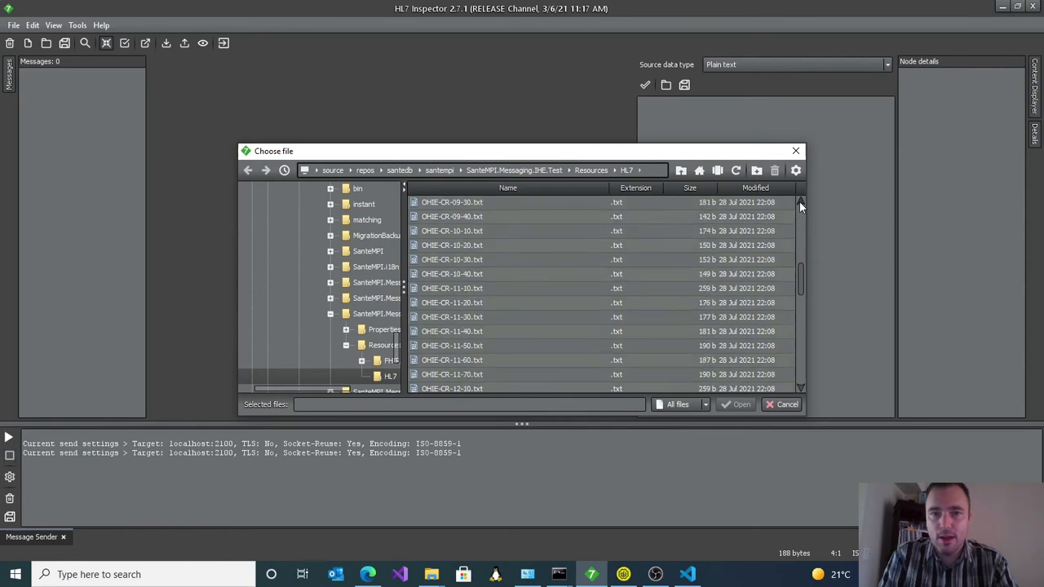
click(800, 203)
click(800, 203)
click(800, 203)
click(800, 203)
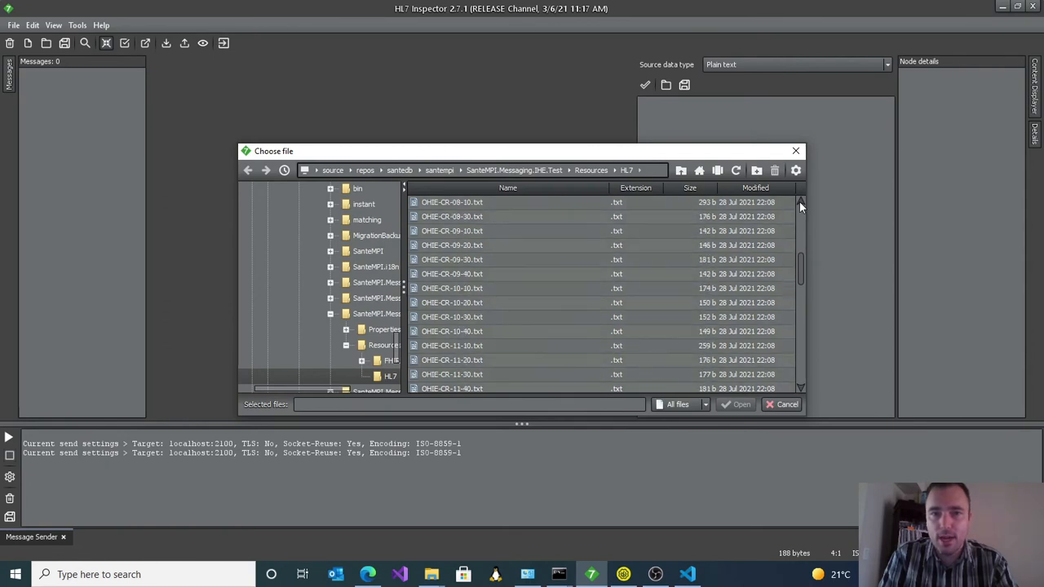
double_click(566, 218)
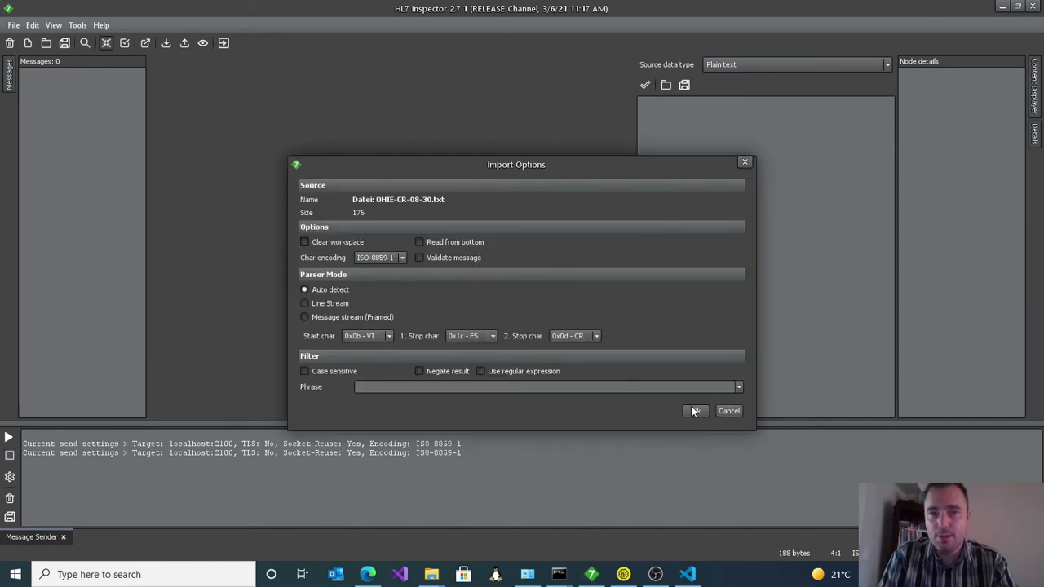
click(693, 410)
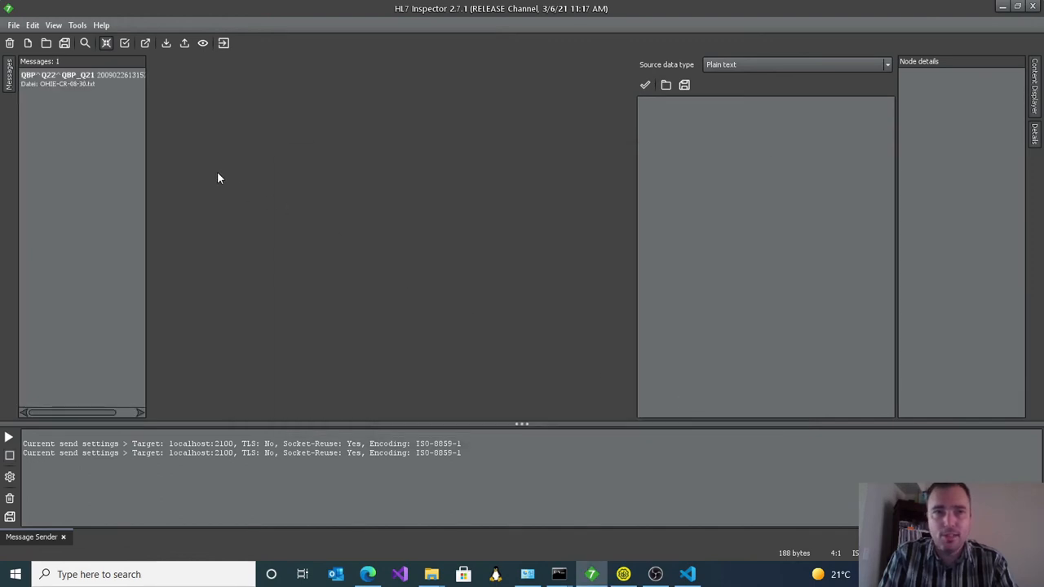
double_click(90, 79)
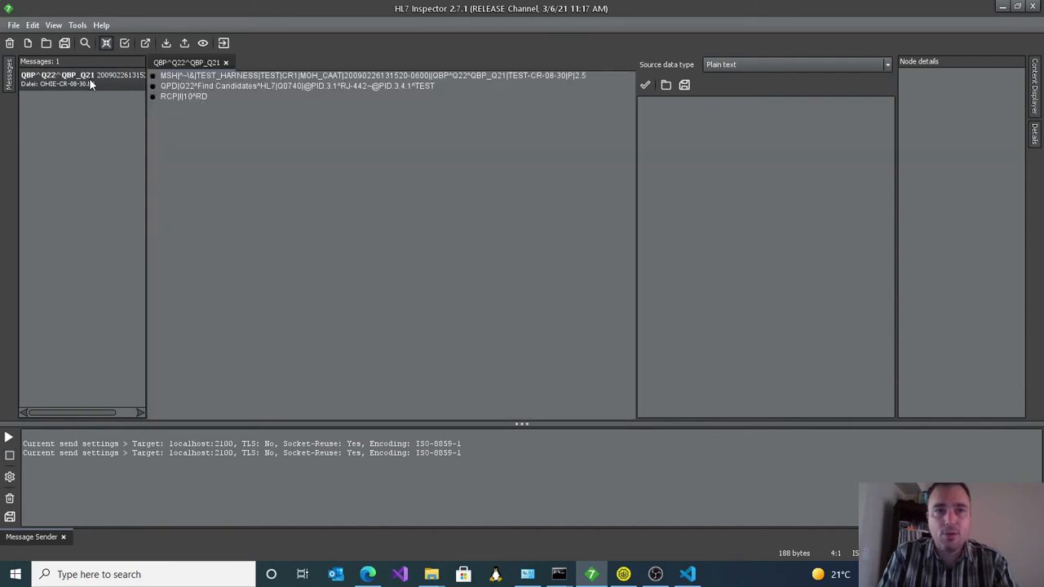
click(155, 76)
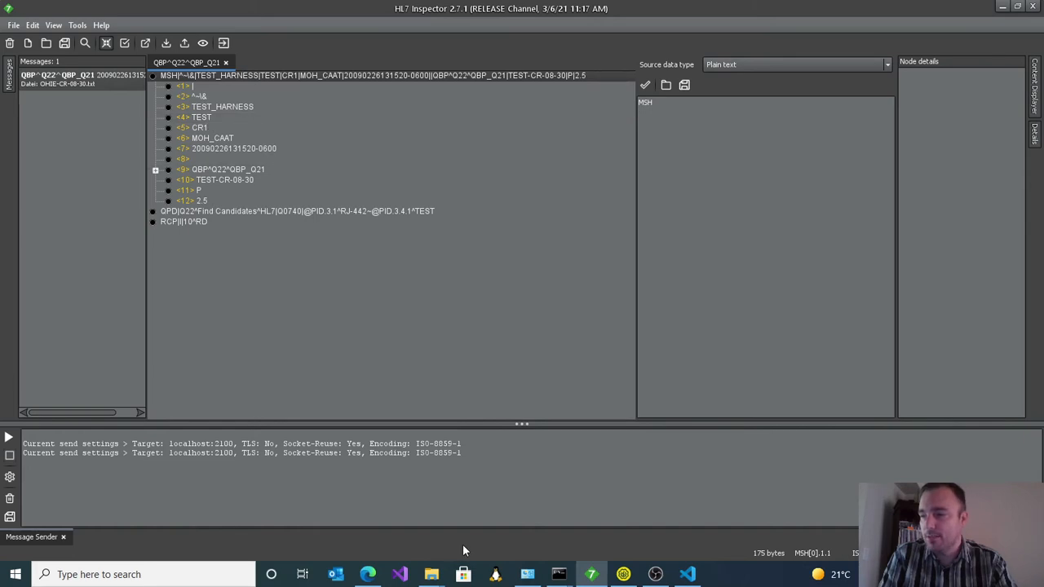
Step: Switch to the sdbac console, list the registered applications with application.list, and highlight the TEST_HARNESS entry
mouse_move(559, 574)
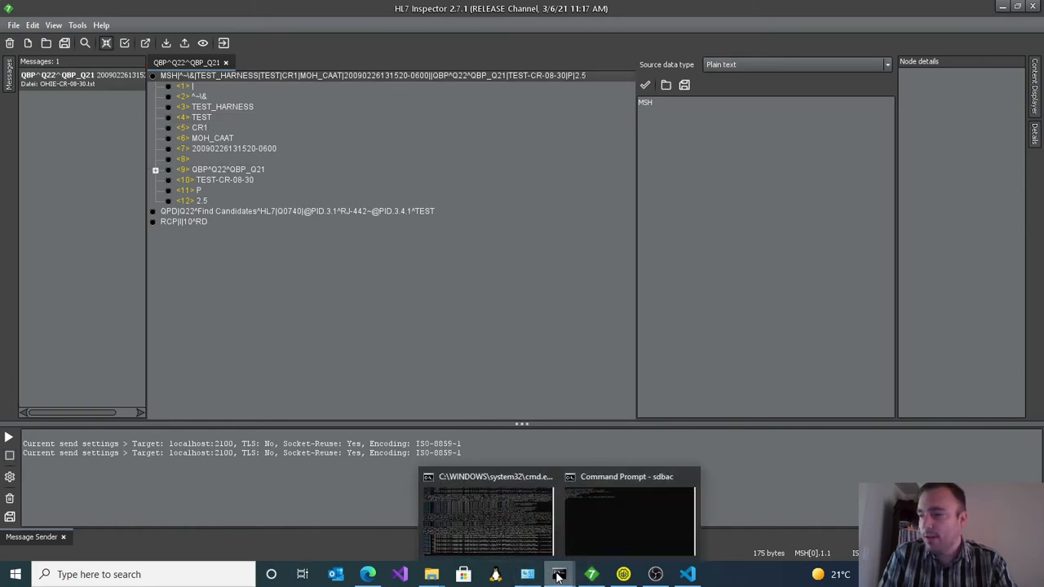
click(593, 529)
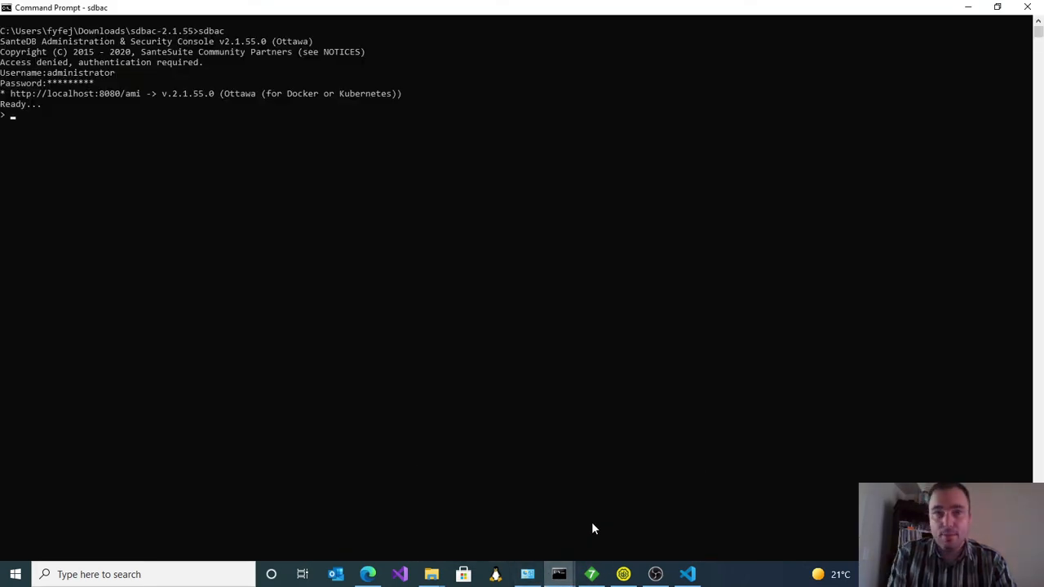
text(application)
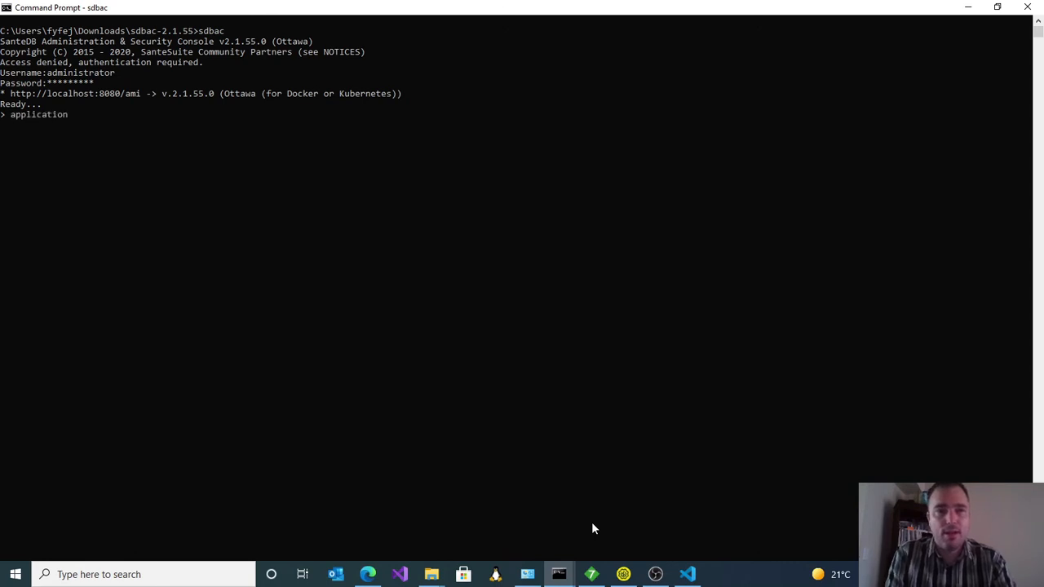
text(.list)
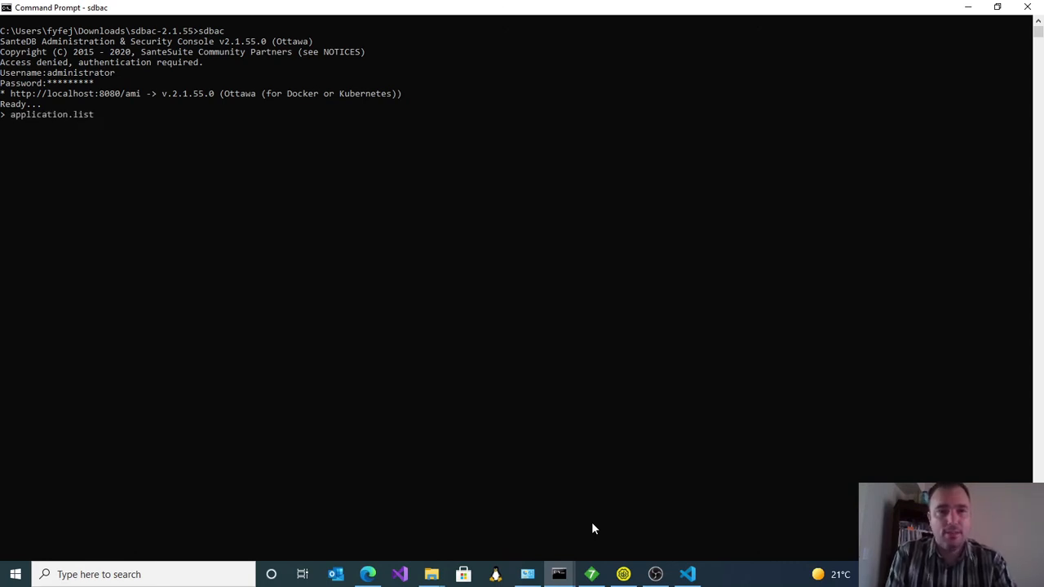
key(Return)
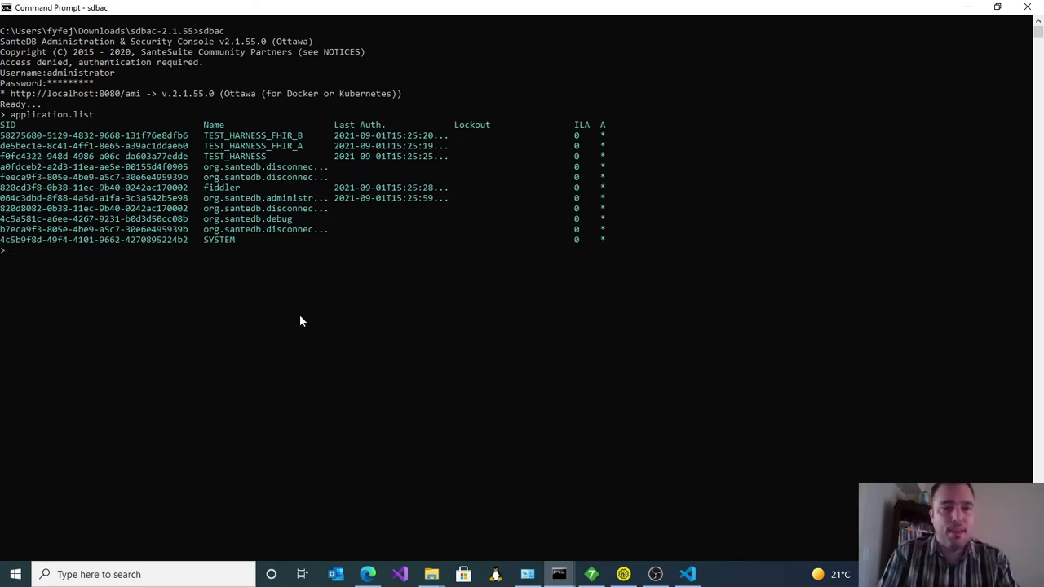
drag(205, 155, 268, 161)
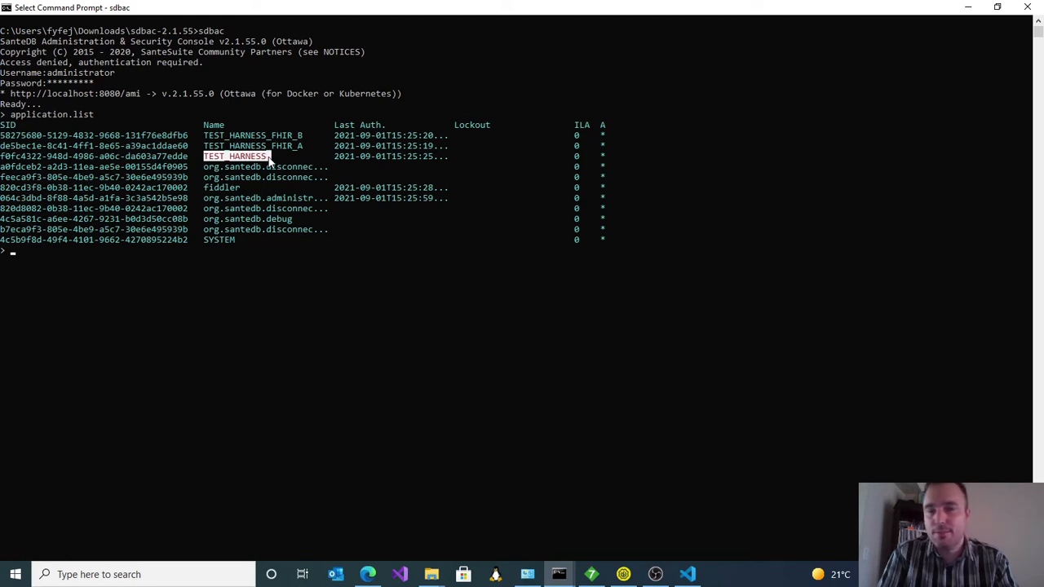
click(236, 255)
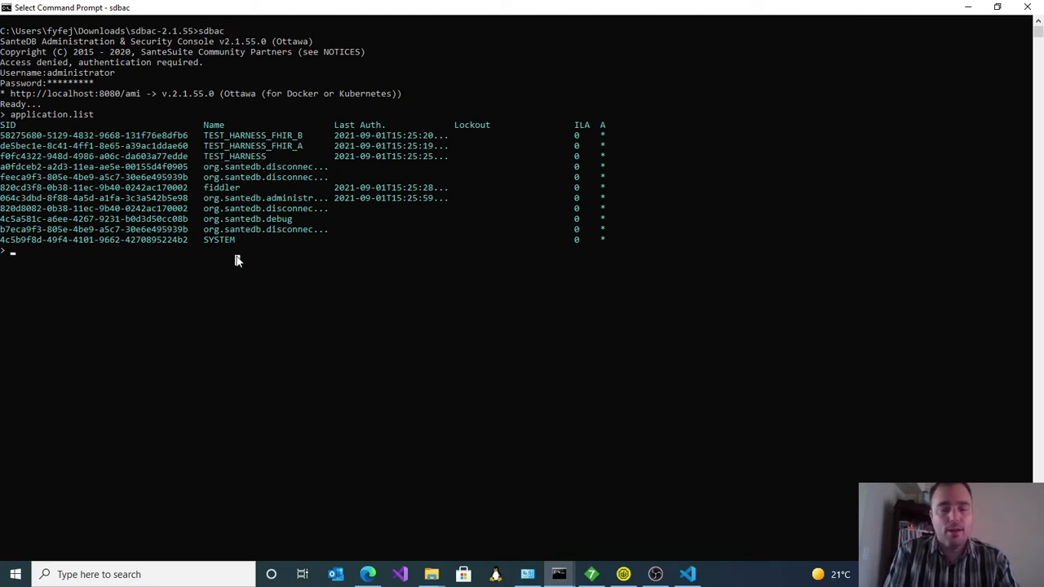
Step: Show the TEST_HARNESS details with application.info and review its effective policies, highlighting the Unrestricted Clinical Data entry
key(Escape)
text(application.i)
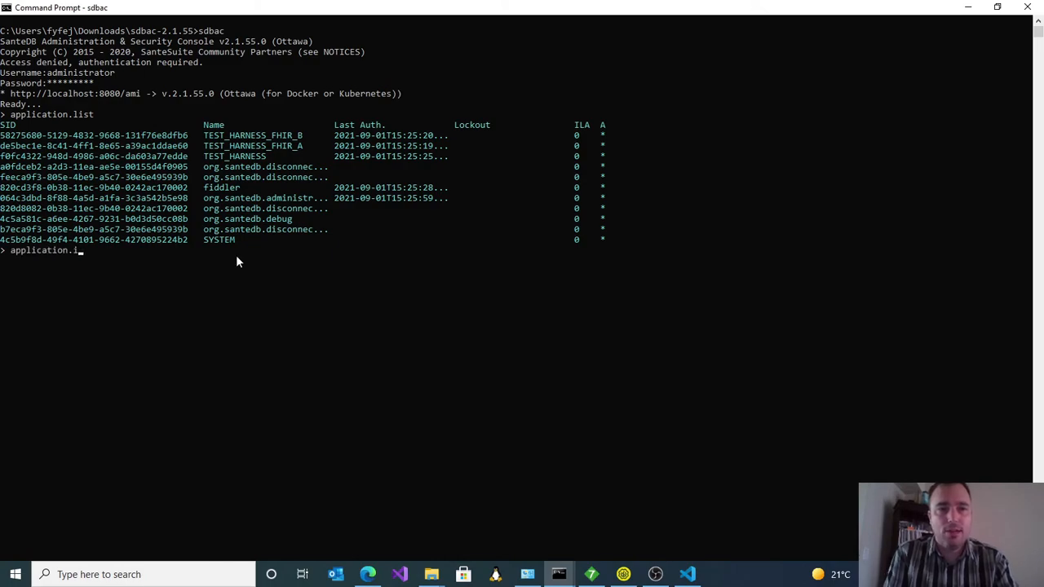
text(nfo TEST_HARNESS)
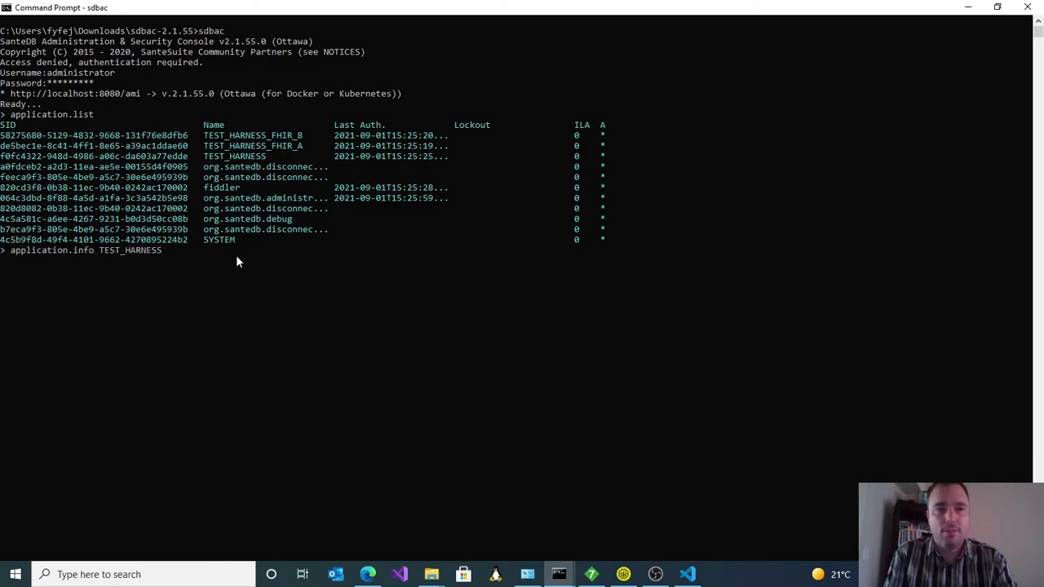
key(Return)
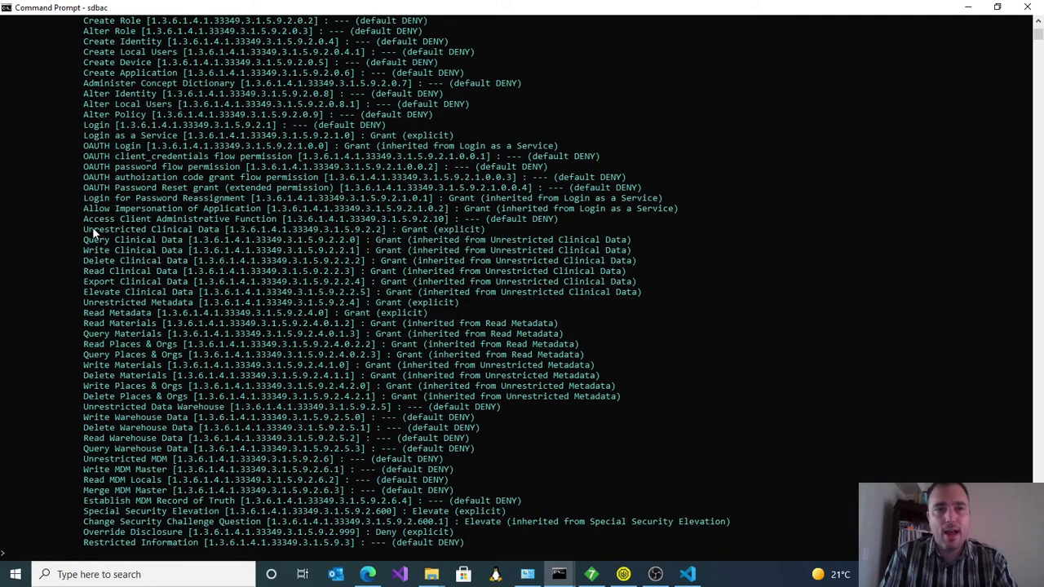
drag(81, 229, 555, 237)
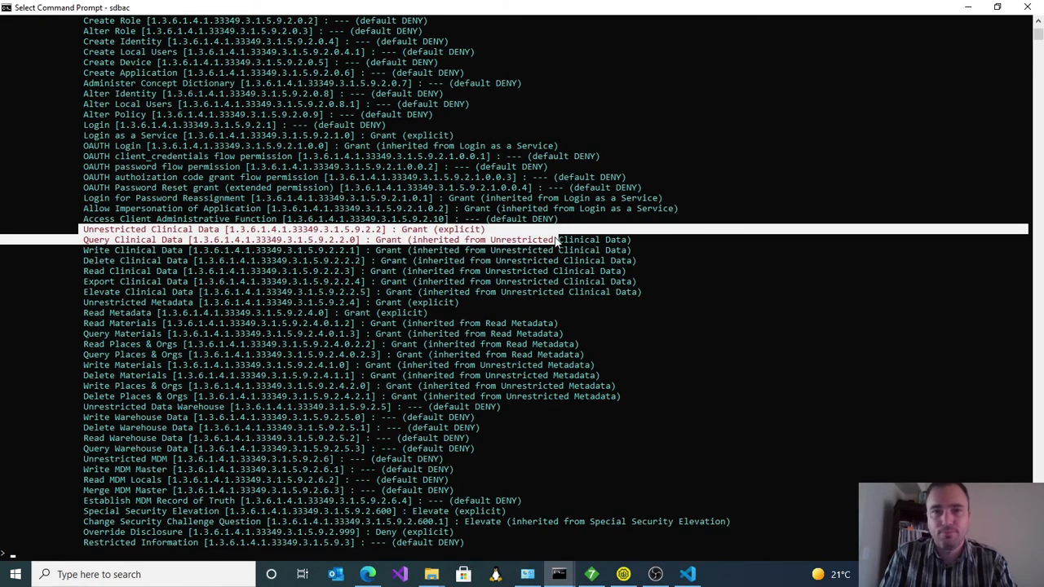
scroll(557, 239, up, 8)
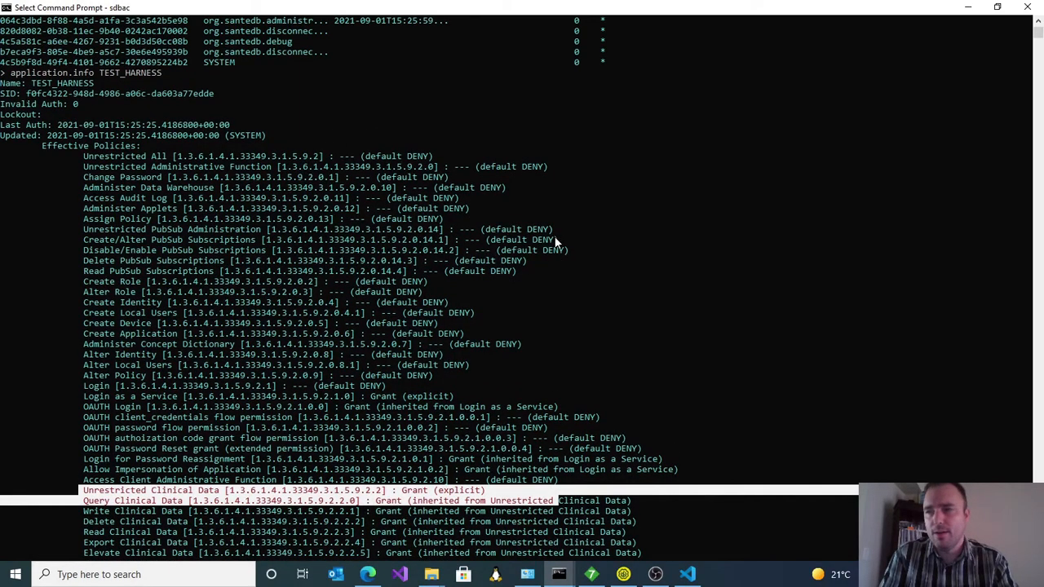
scroll(555, 241, down, 20)
scroll(555, 225, up, 8)
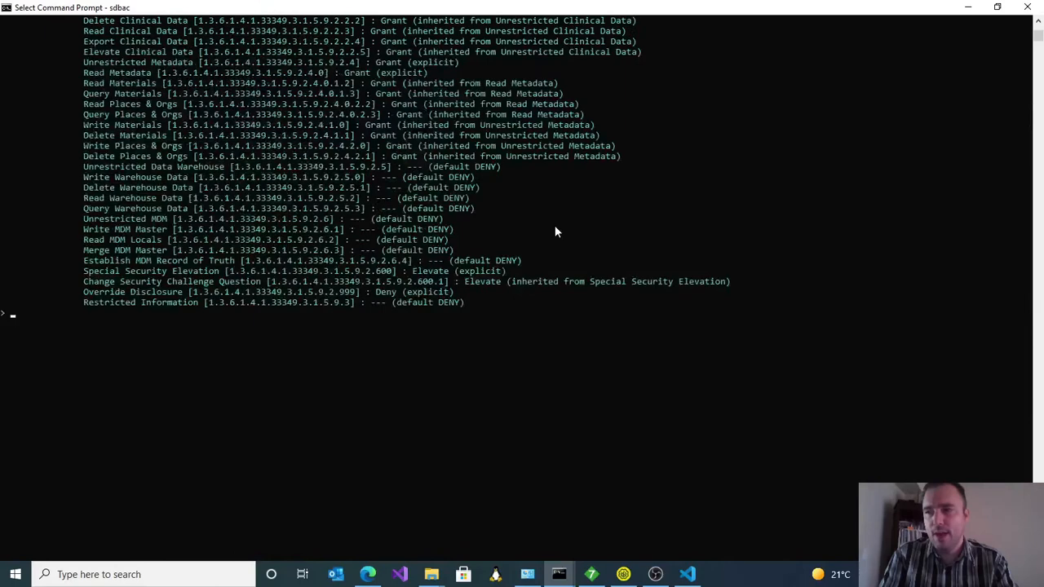
click(555, 231)
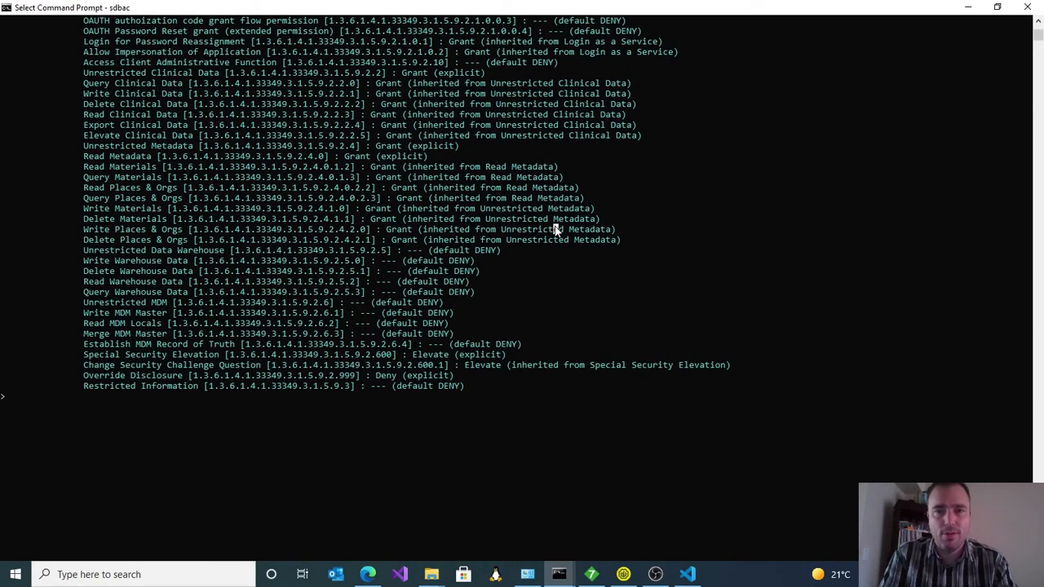
Step: Check the sending application and facility in HL7 Inspector, and register the device TEST_HARNESS|TEST in sdbac with device.add and its device secret
key(alt+Tab)
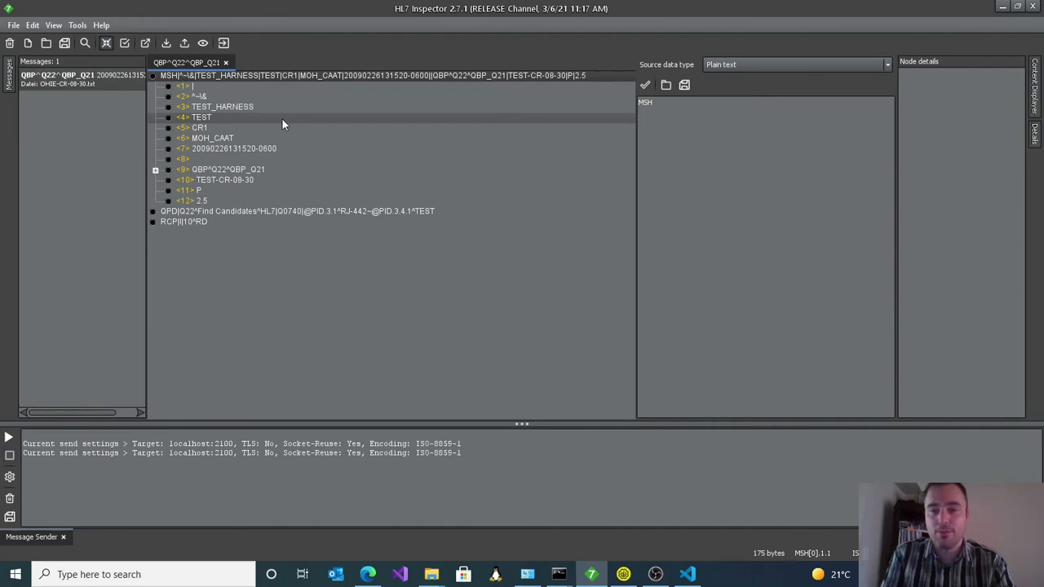
key(alt+Tab)
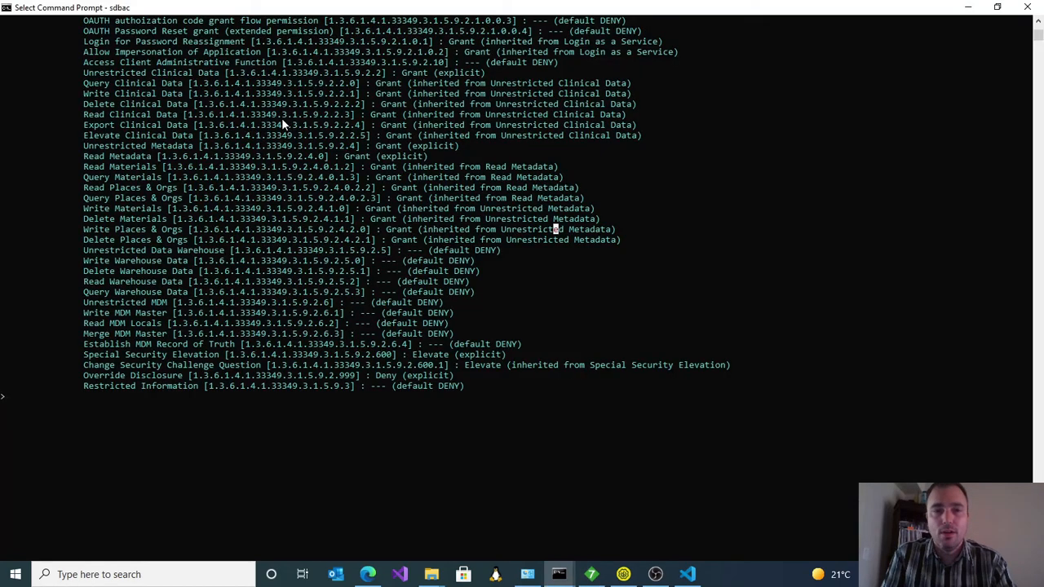
text(device.add)
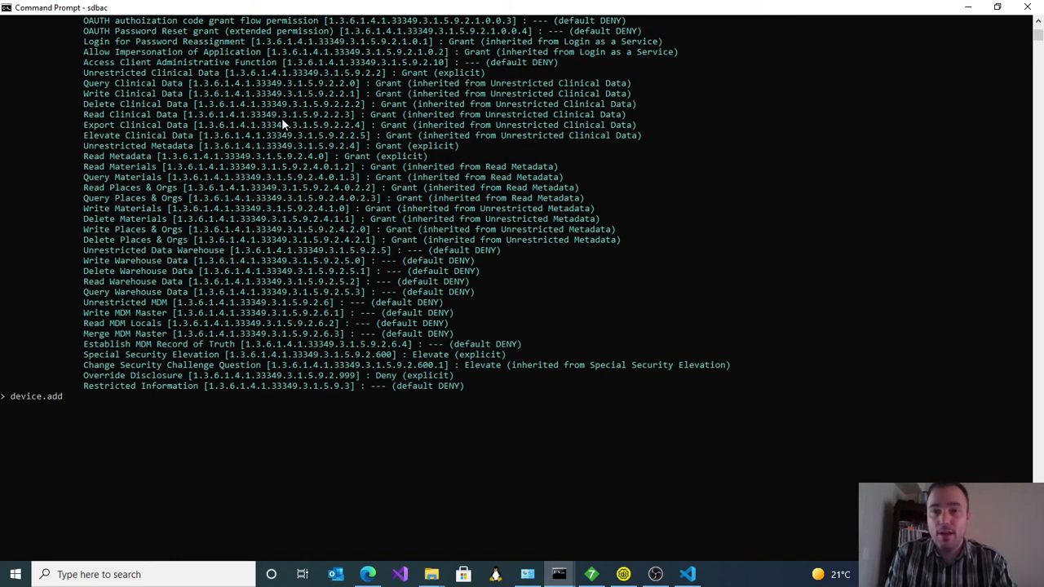
text( TEST_)
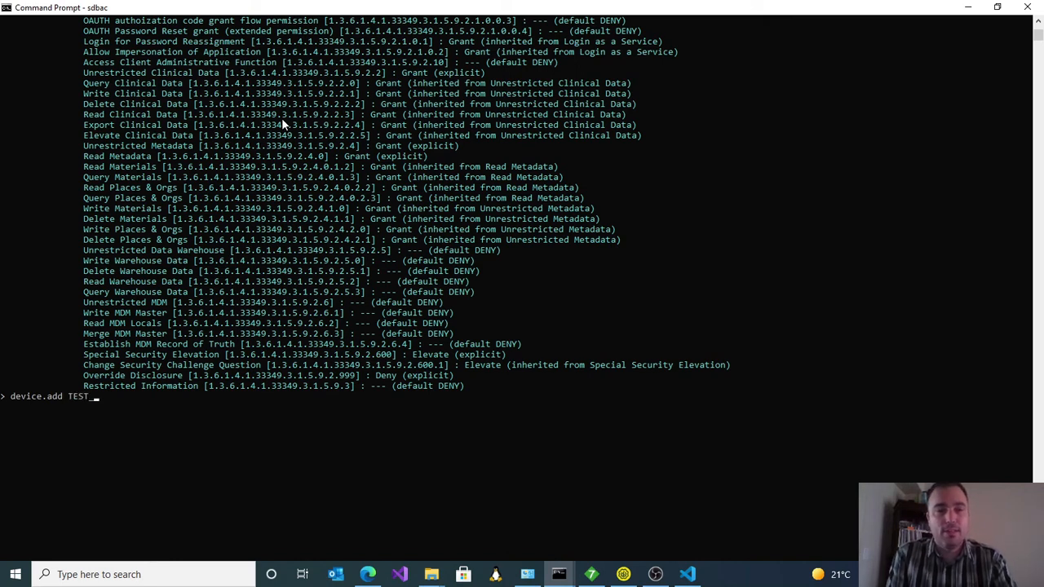
text(HARNESS|TEST)
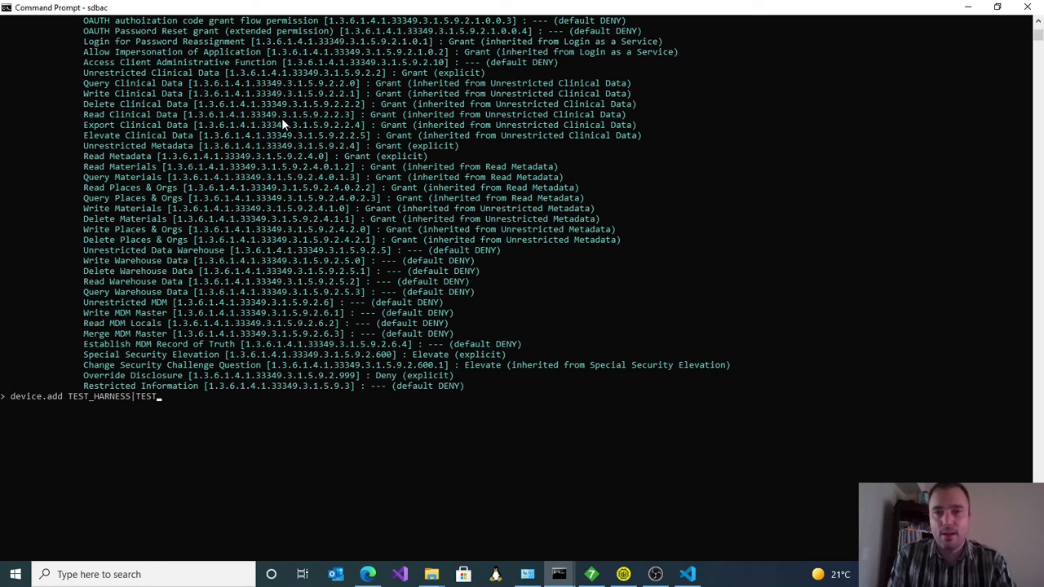
text(-s)
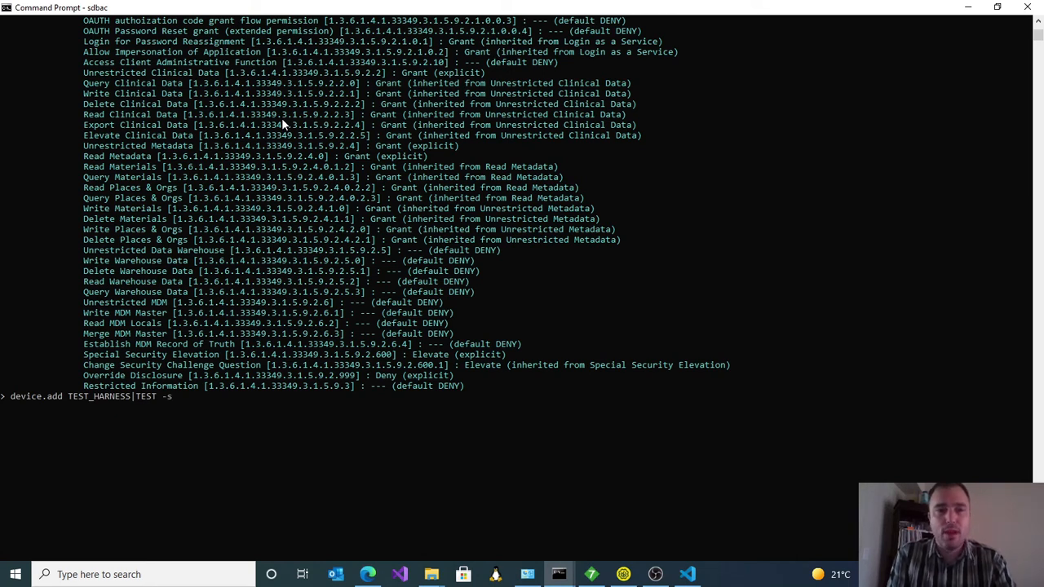
text( FOOBAR)
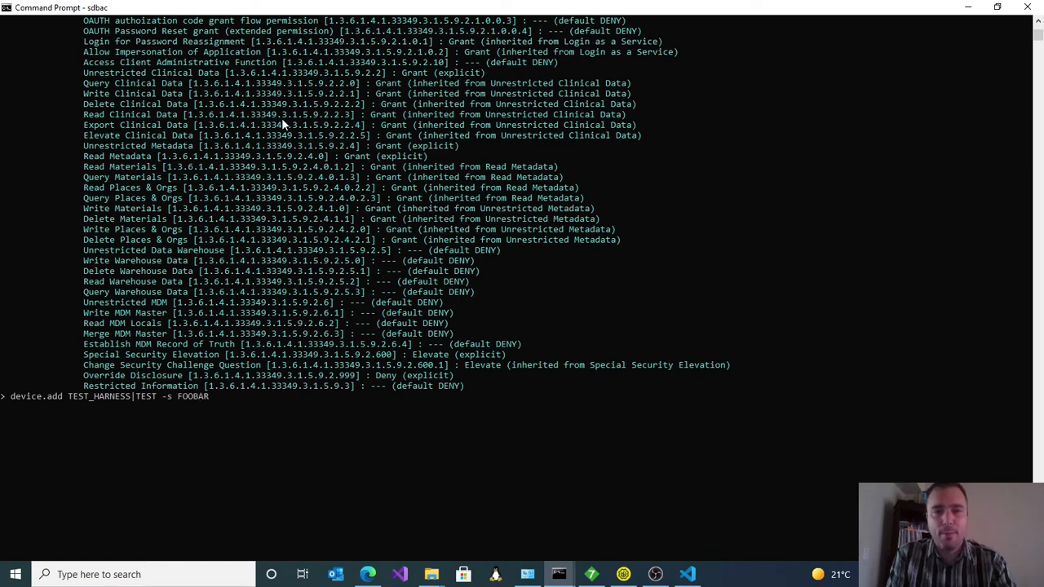
key(Return)
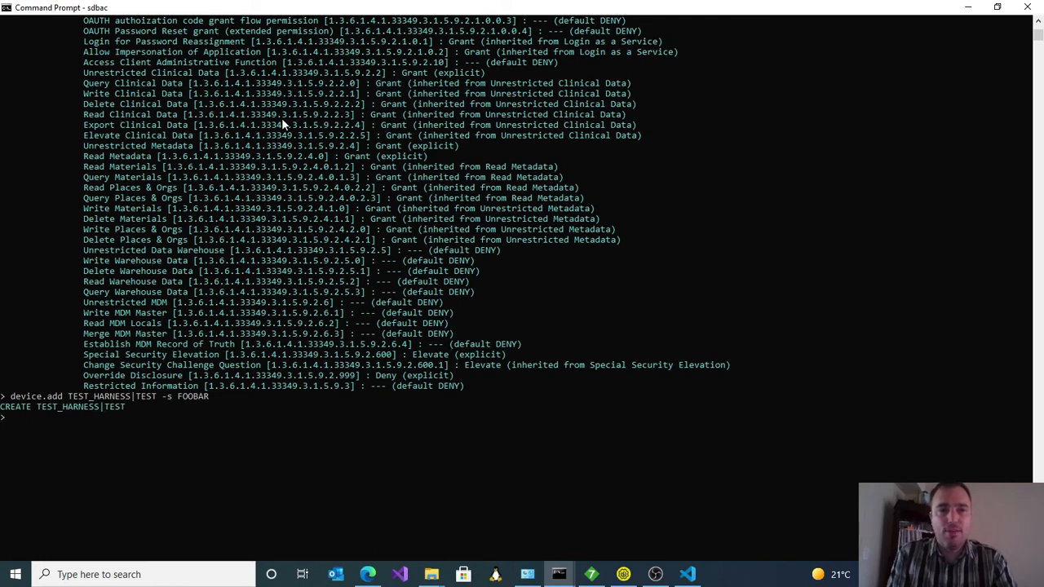
Step: Show the details and effective policies of the device TEST_HARNESS|TEST with device.info
text(device.)
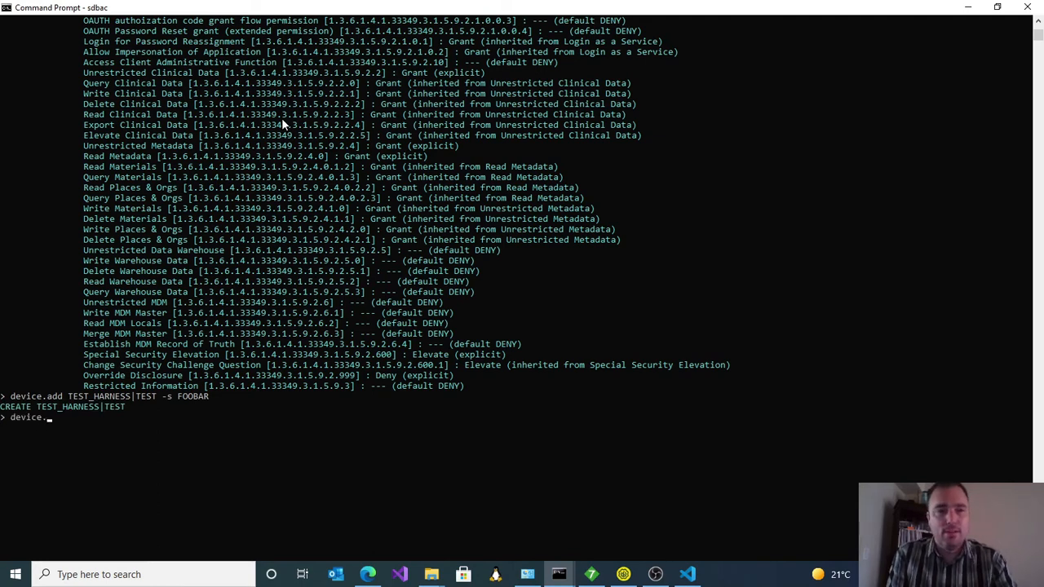
text(info TEST_)
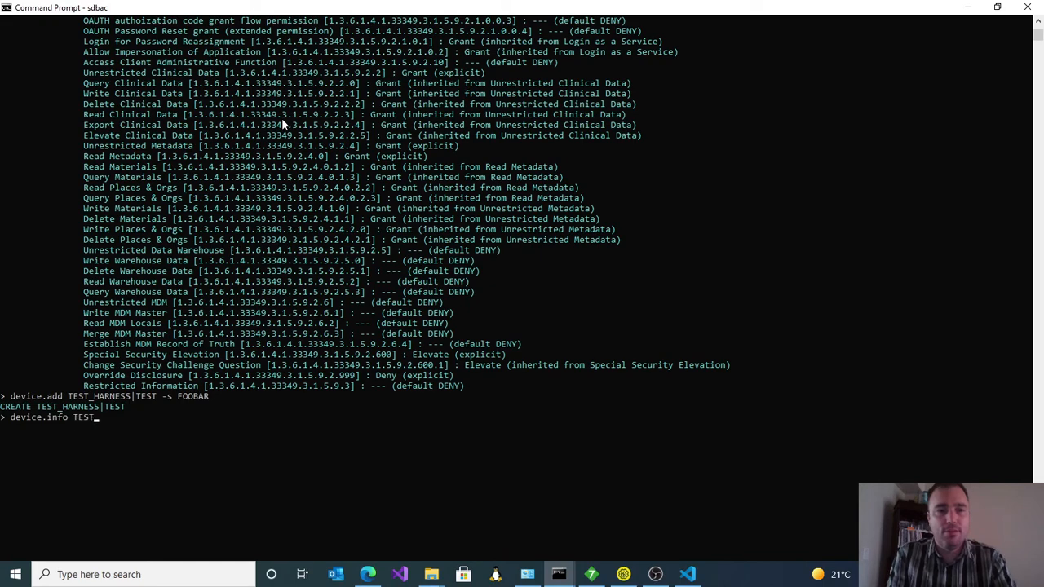
text(HARNESS|TEST)
key(Return)
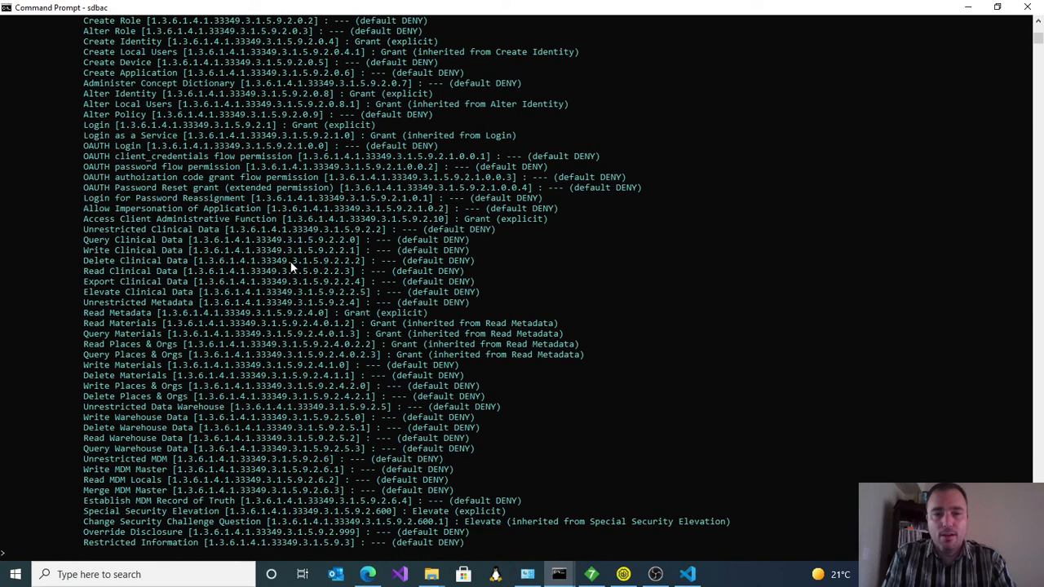
Step: Switch to HL7 Inspector and open the QBP^Q22^QBP_Q21 message as editable text
click(592, 574)
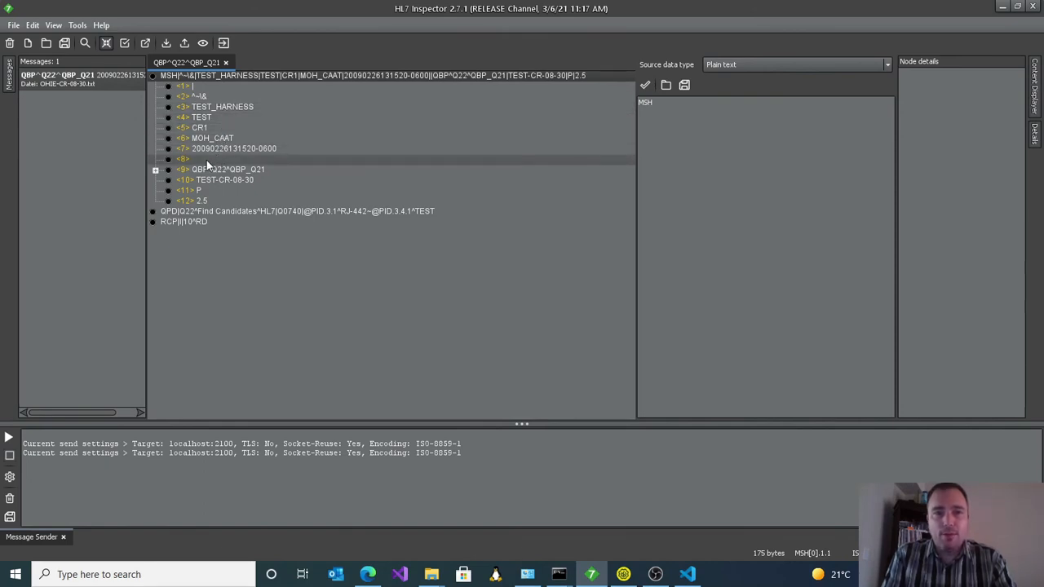
right_click(186, 222)
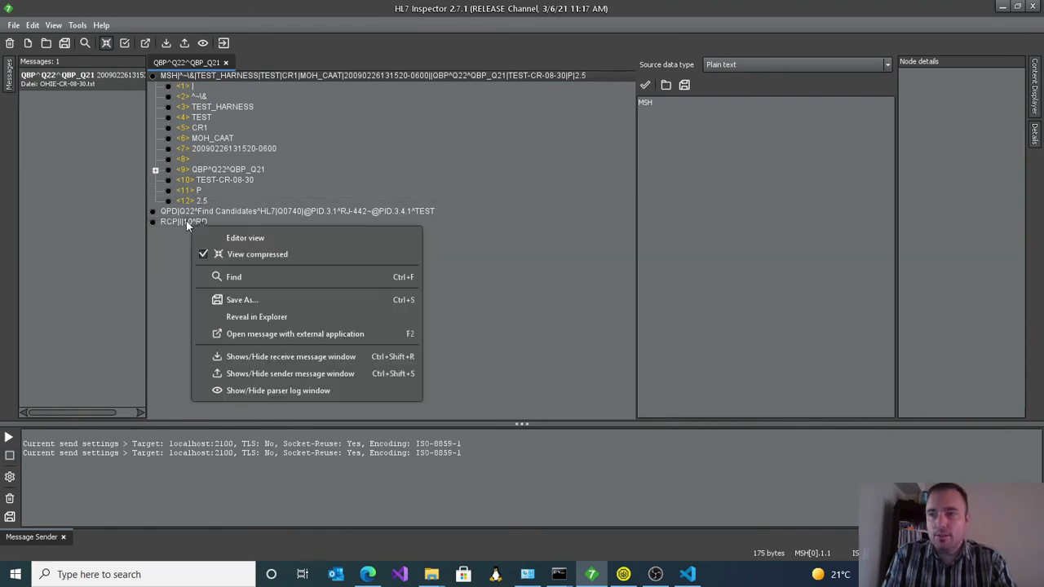
click(215, 237)
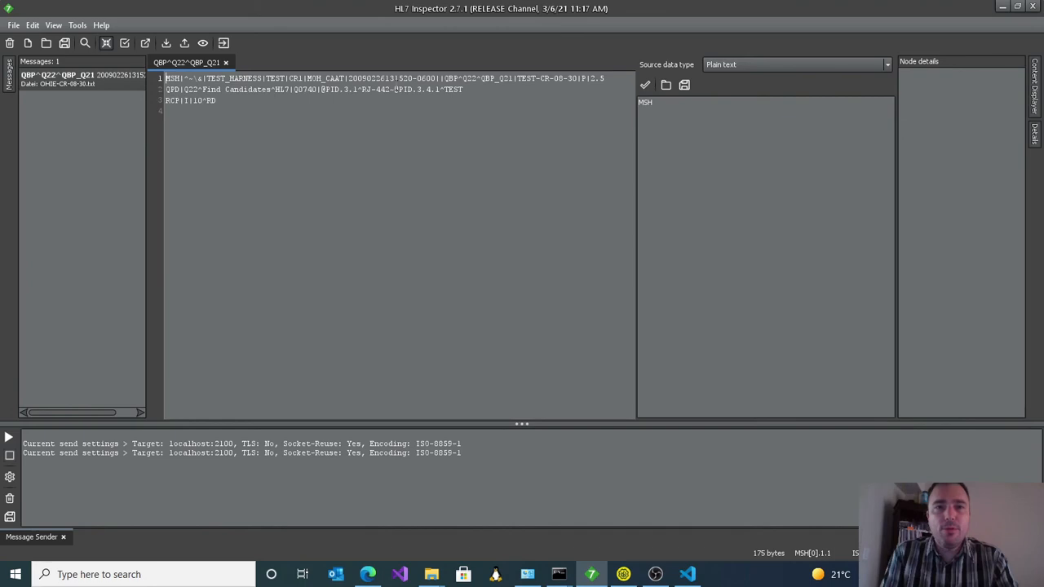
Step: Fill the empty MSH-8 field with the device secret and application secret joined by a plus sign, send the message and highlight the response
click(437, 78)
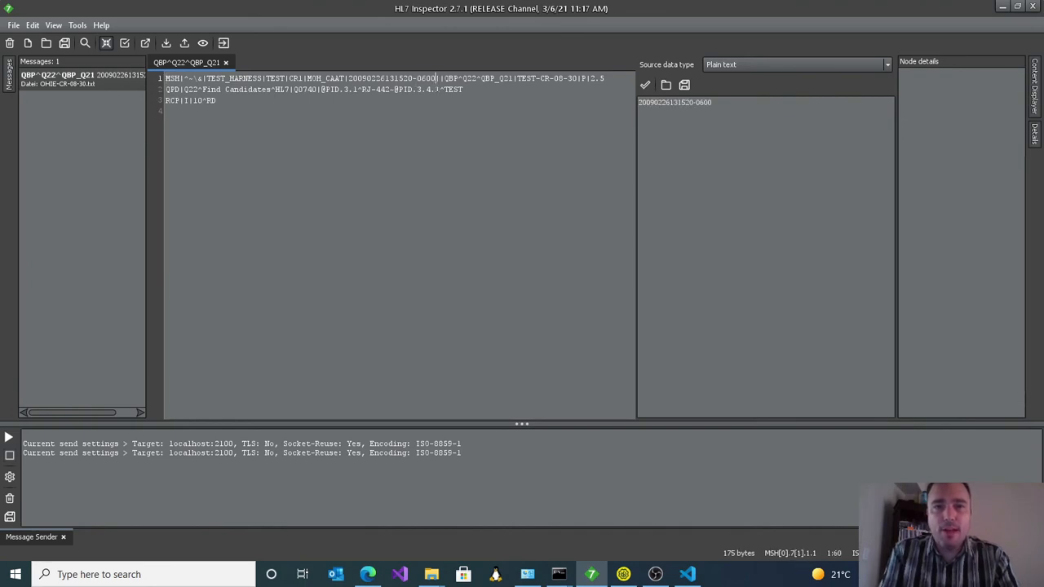
key(Right)
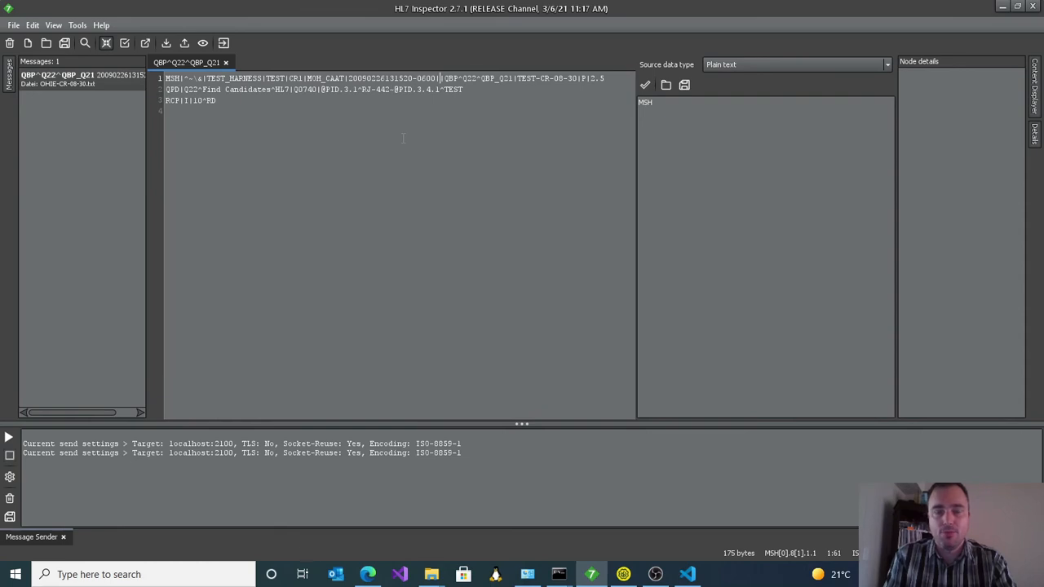
text(FOOBAR)
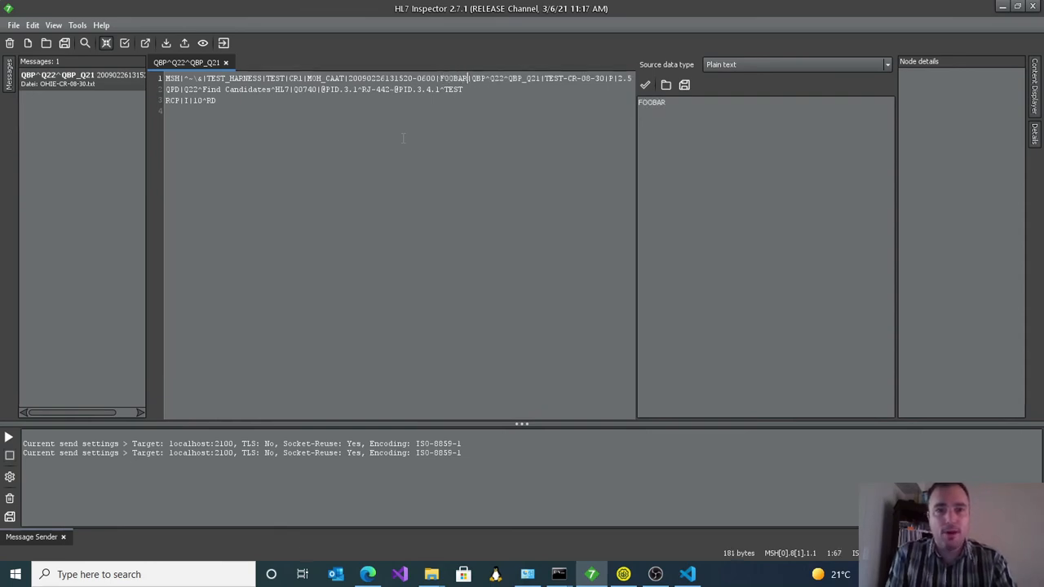
text(+)
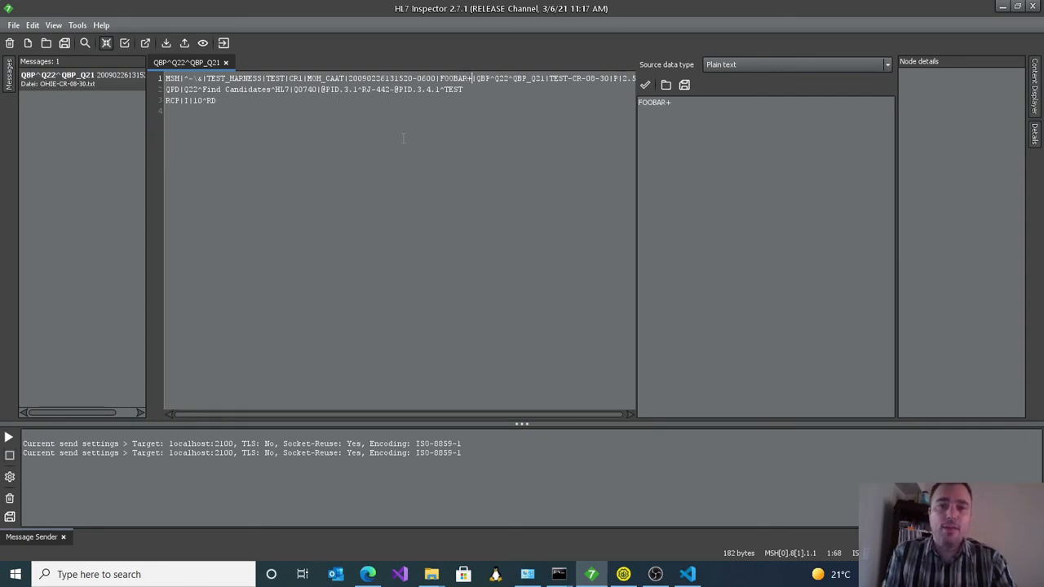
text(TEST_HARNESS)
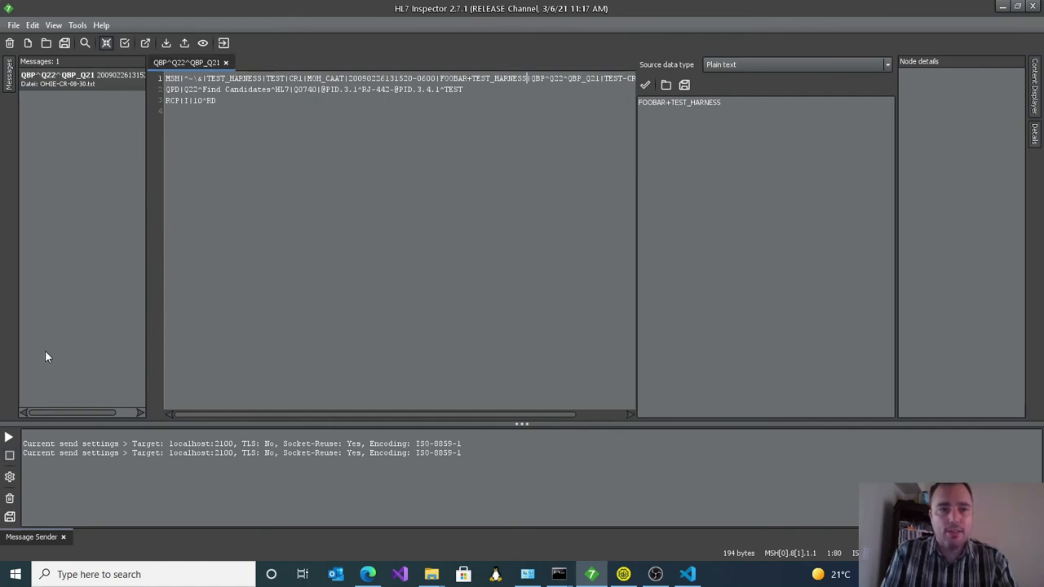
click(8, 438)
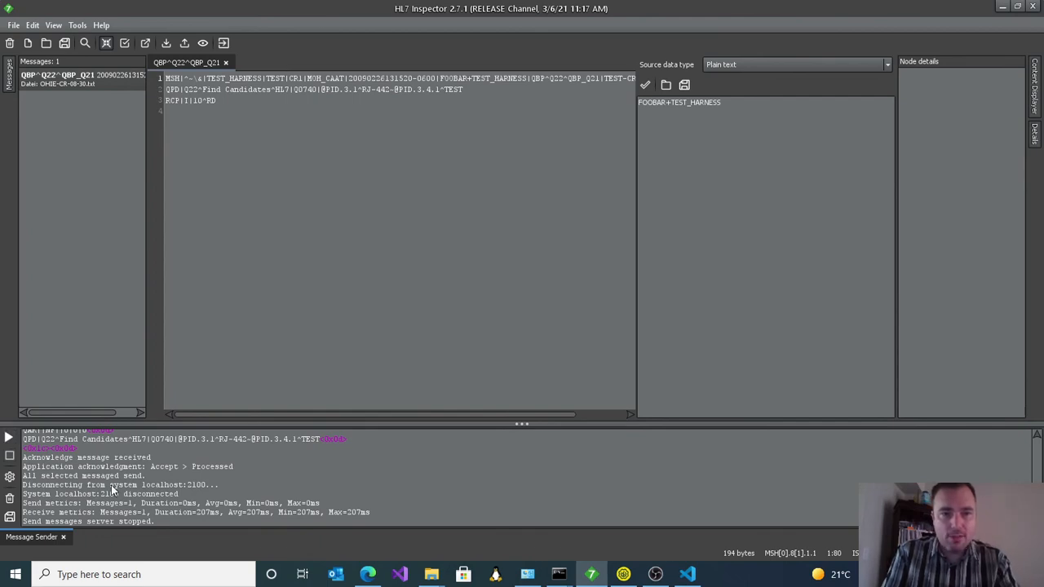
drag(96, 448, 31, 442)
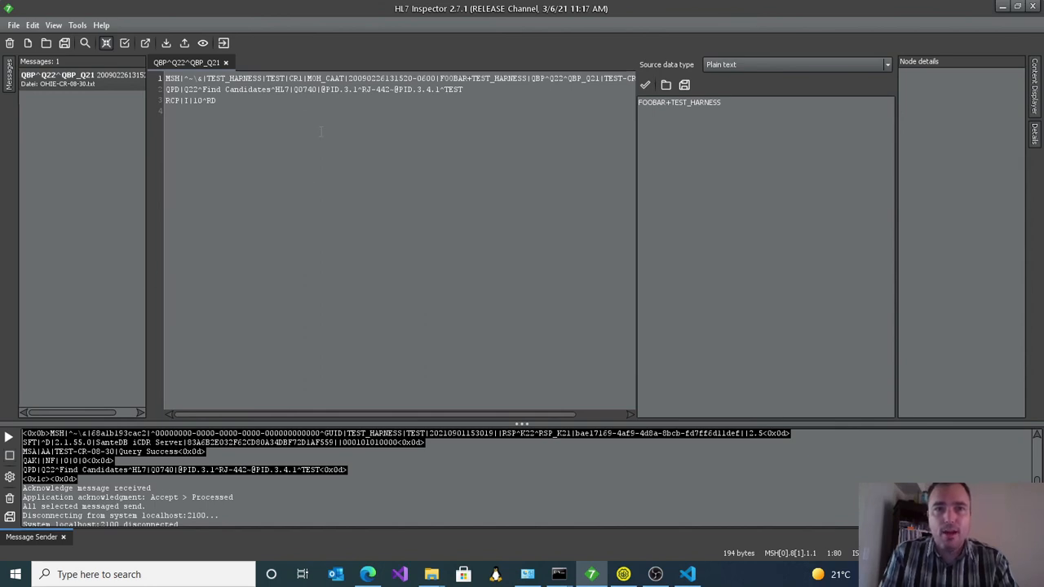
click(366, 89)
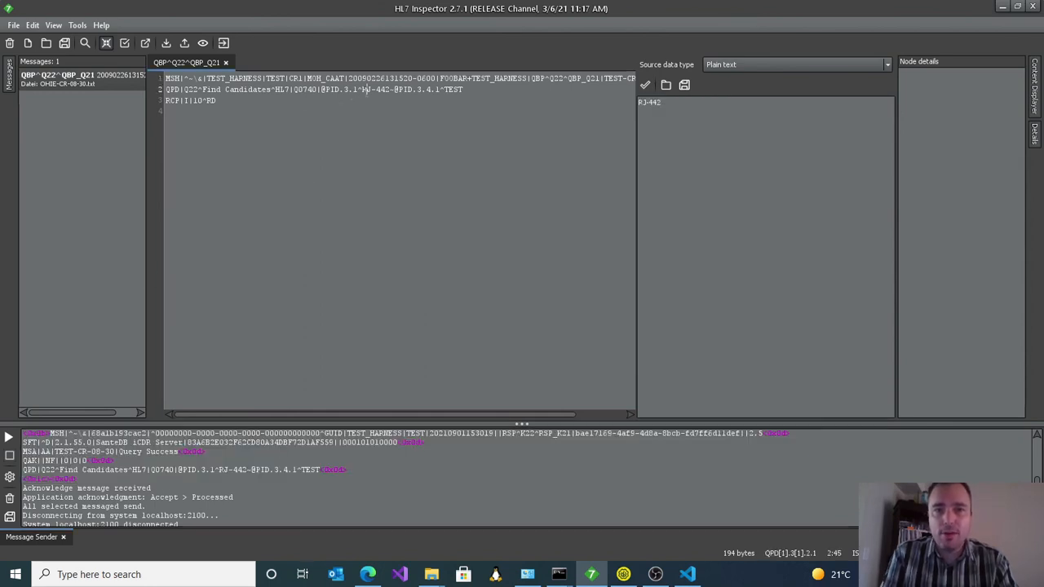
key(Left)
key(Left)
key(Left)
key(Left)
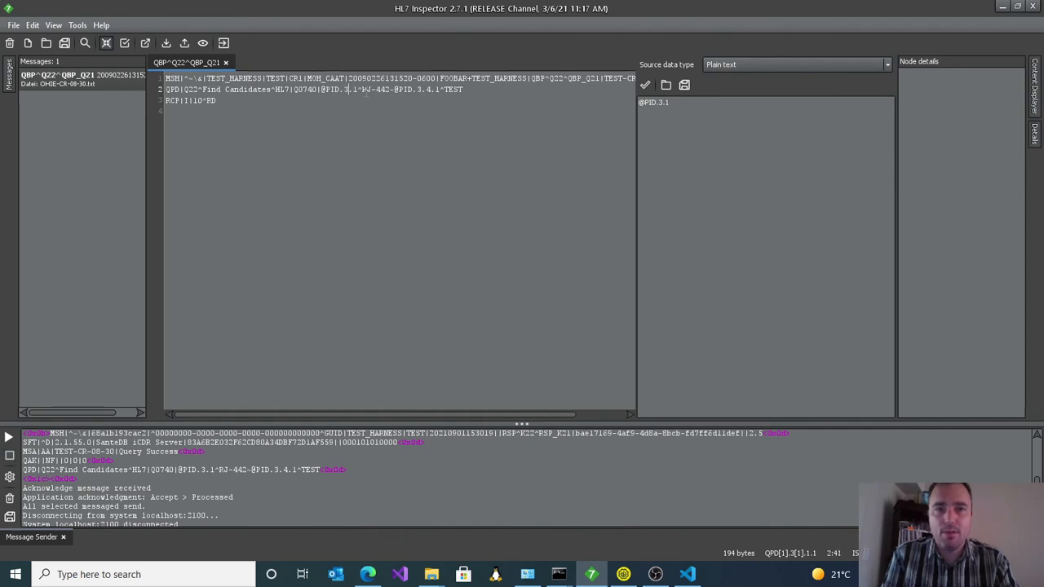
key(Right)
key(Right)
key(Right)
key(Right)
key(Right)
key(Right)
key(Right)
key(Right)
key(Right)
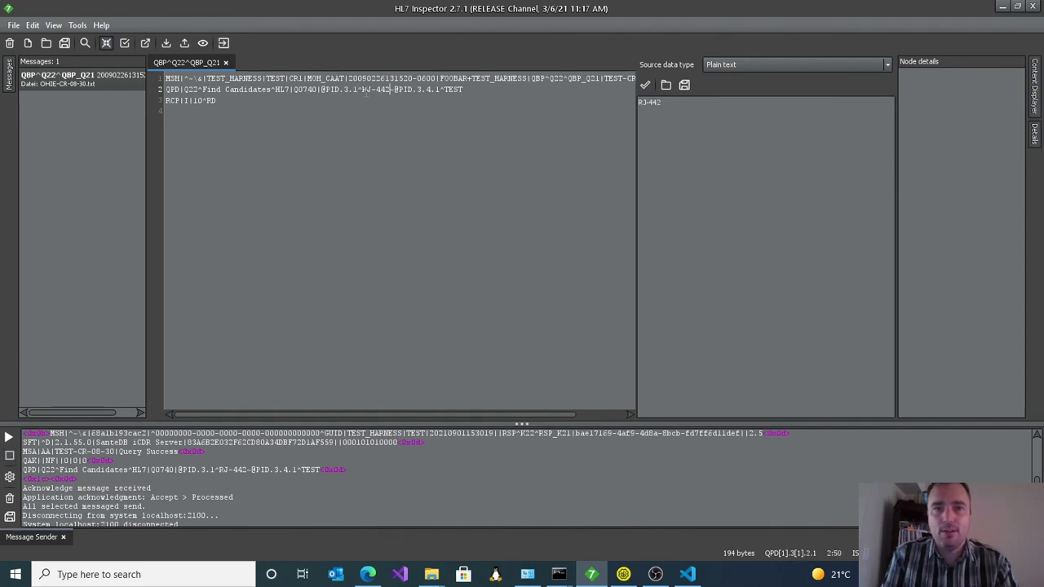
key(shift+Right)
key(shift+Right)
key(shift+Right)
key(shift+Right)
key(shift+Right)
key(shift+Right)
key(shift+Right)
key(shift+Right)
key(shift+Right)
key(shift+Right)
key(shift+Right)
key(shift+Right)
key(shift+Right)
key(shift+Right)
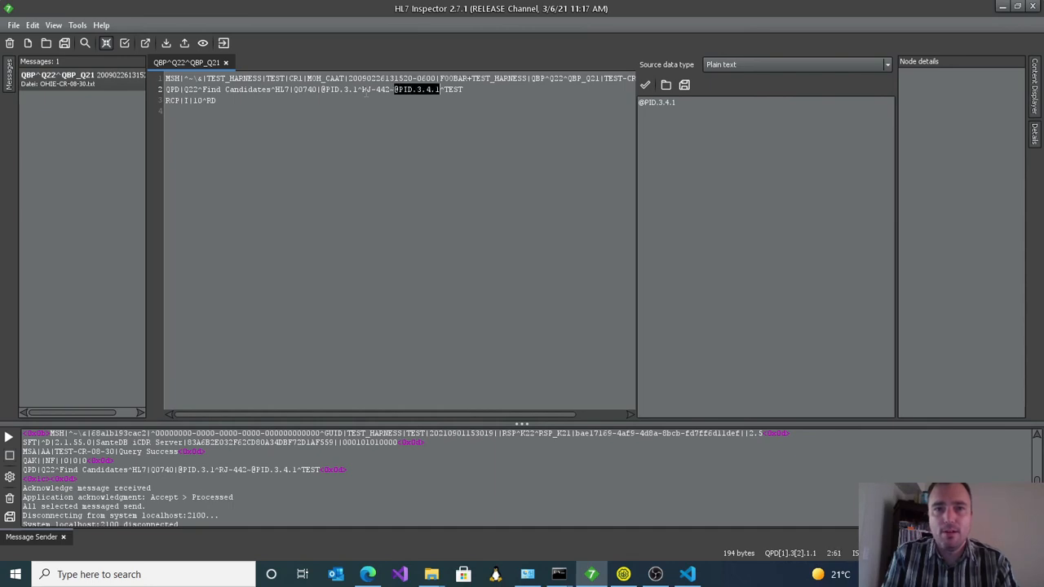
key(BackSpace)
key(BackSpace)
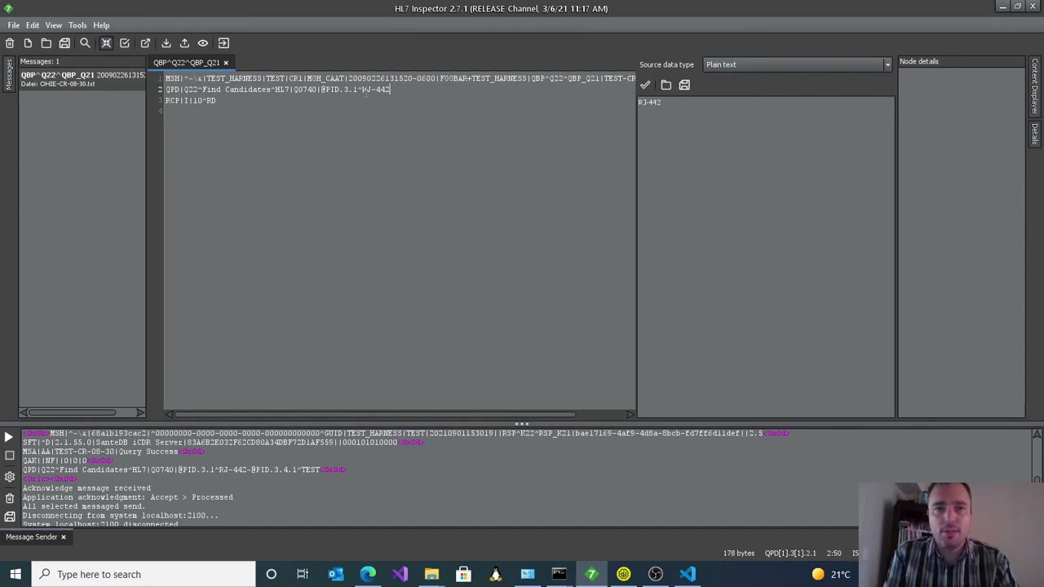
key(BackSpace)
key(BackSpace)
key(BackSpace)
key(BackSpace)
key(BackSpace)
key(BackSpace)
key(BackSpace)
key(BackSpace)
key(BackSpace)
key(BackSpace)
text(5.1^OID)
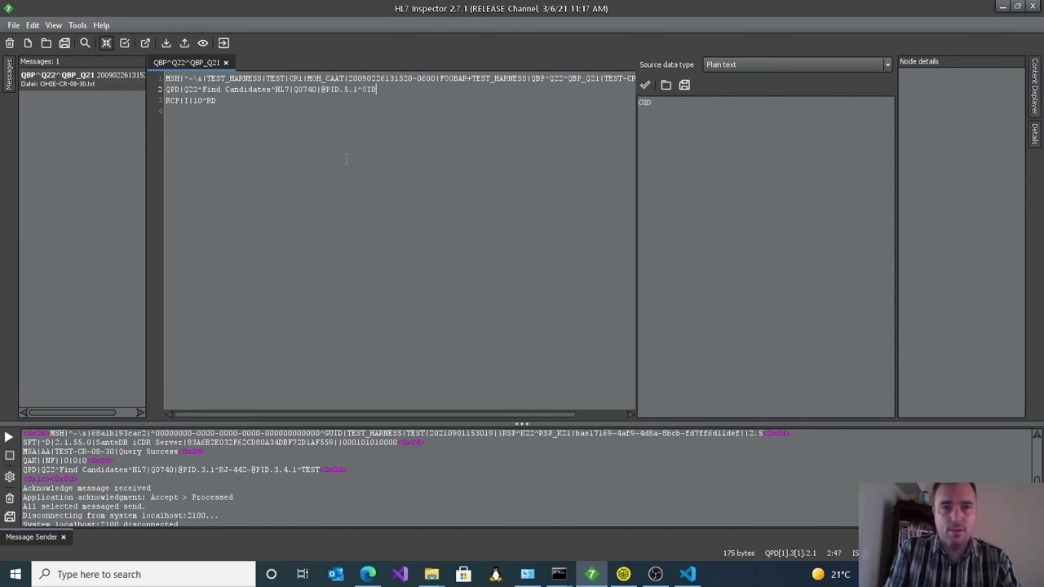
click(12, 439)
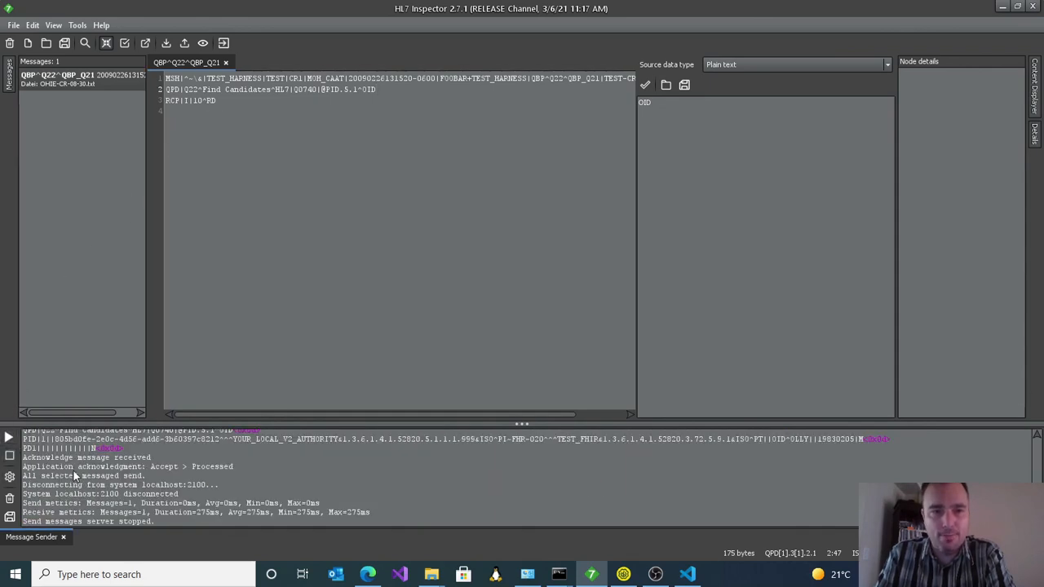
drag(148, 449, 20, 435)
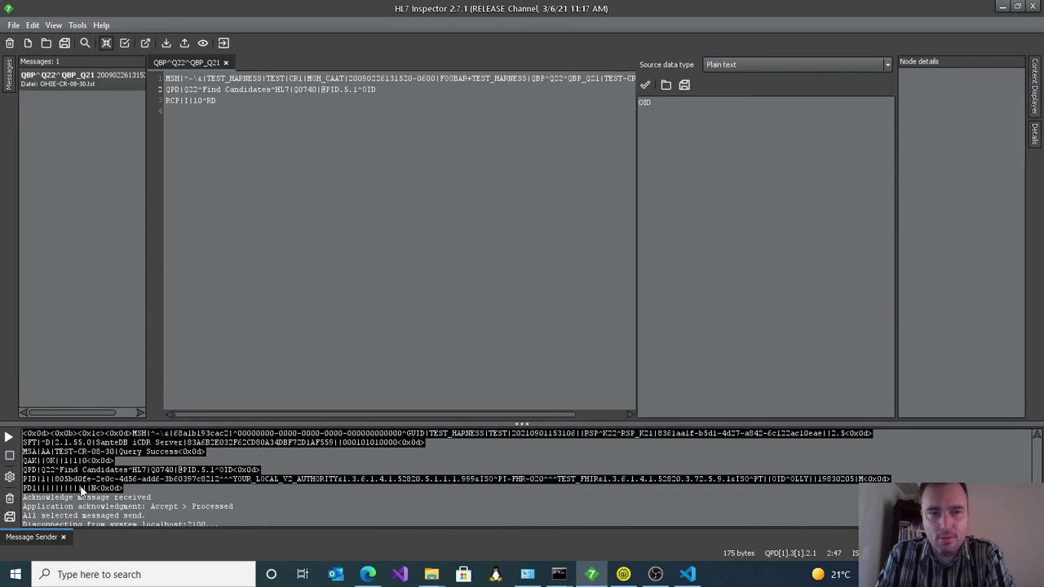